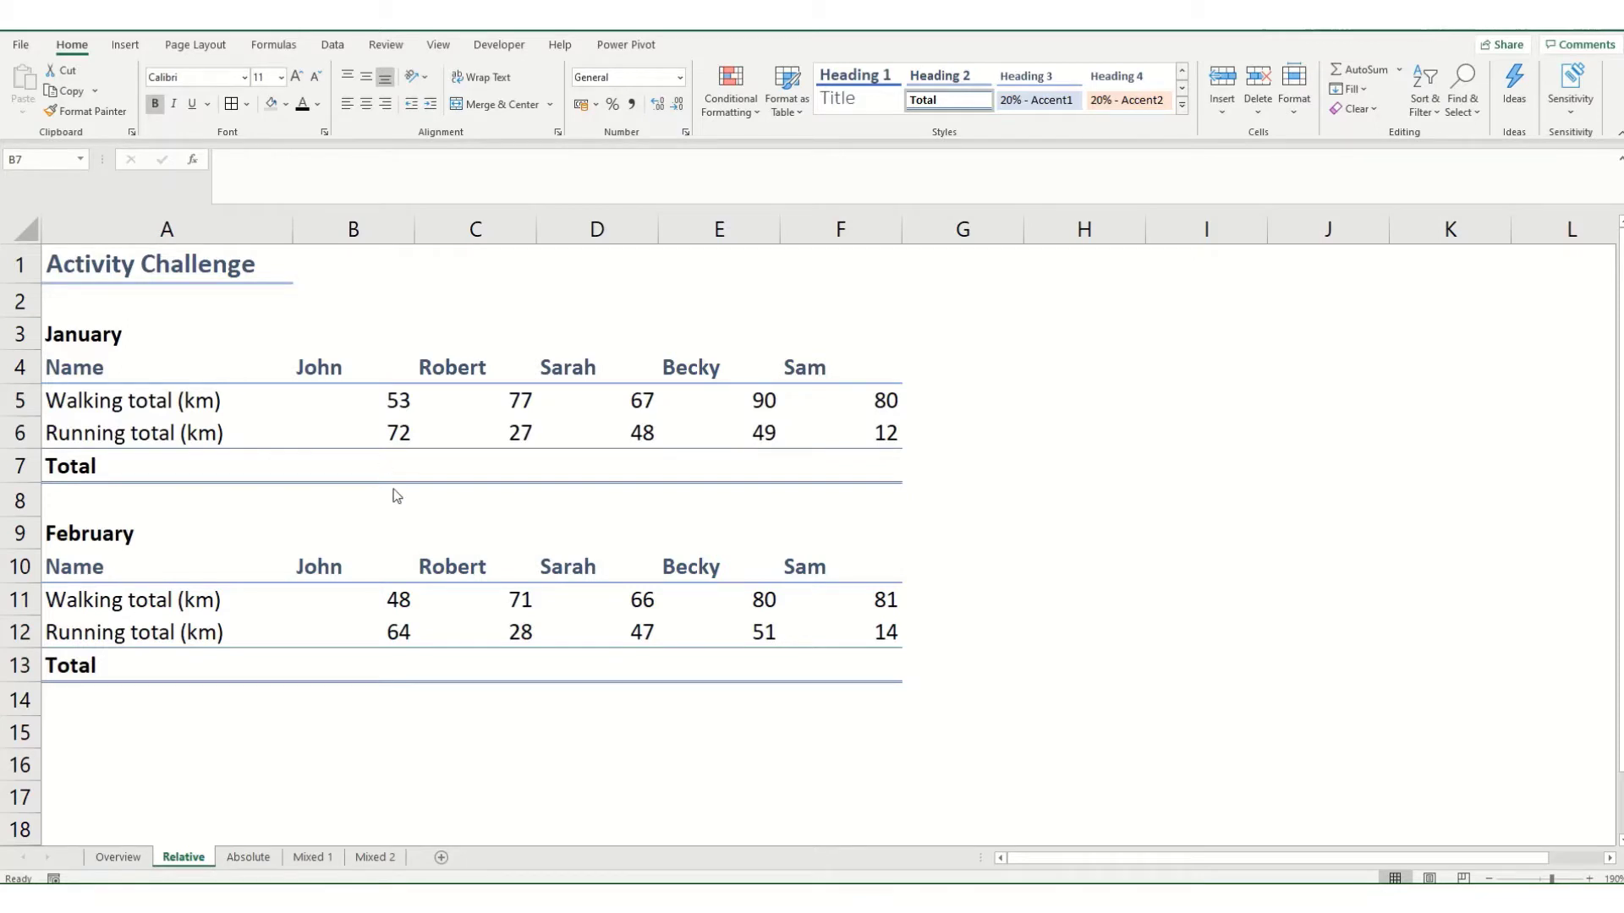
# - Enter =SUM(B5:B6) in B7 for John's January total of 125
pyautogui.click(300, 468)
pyautogui.write('=')
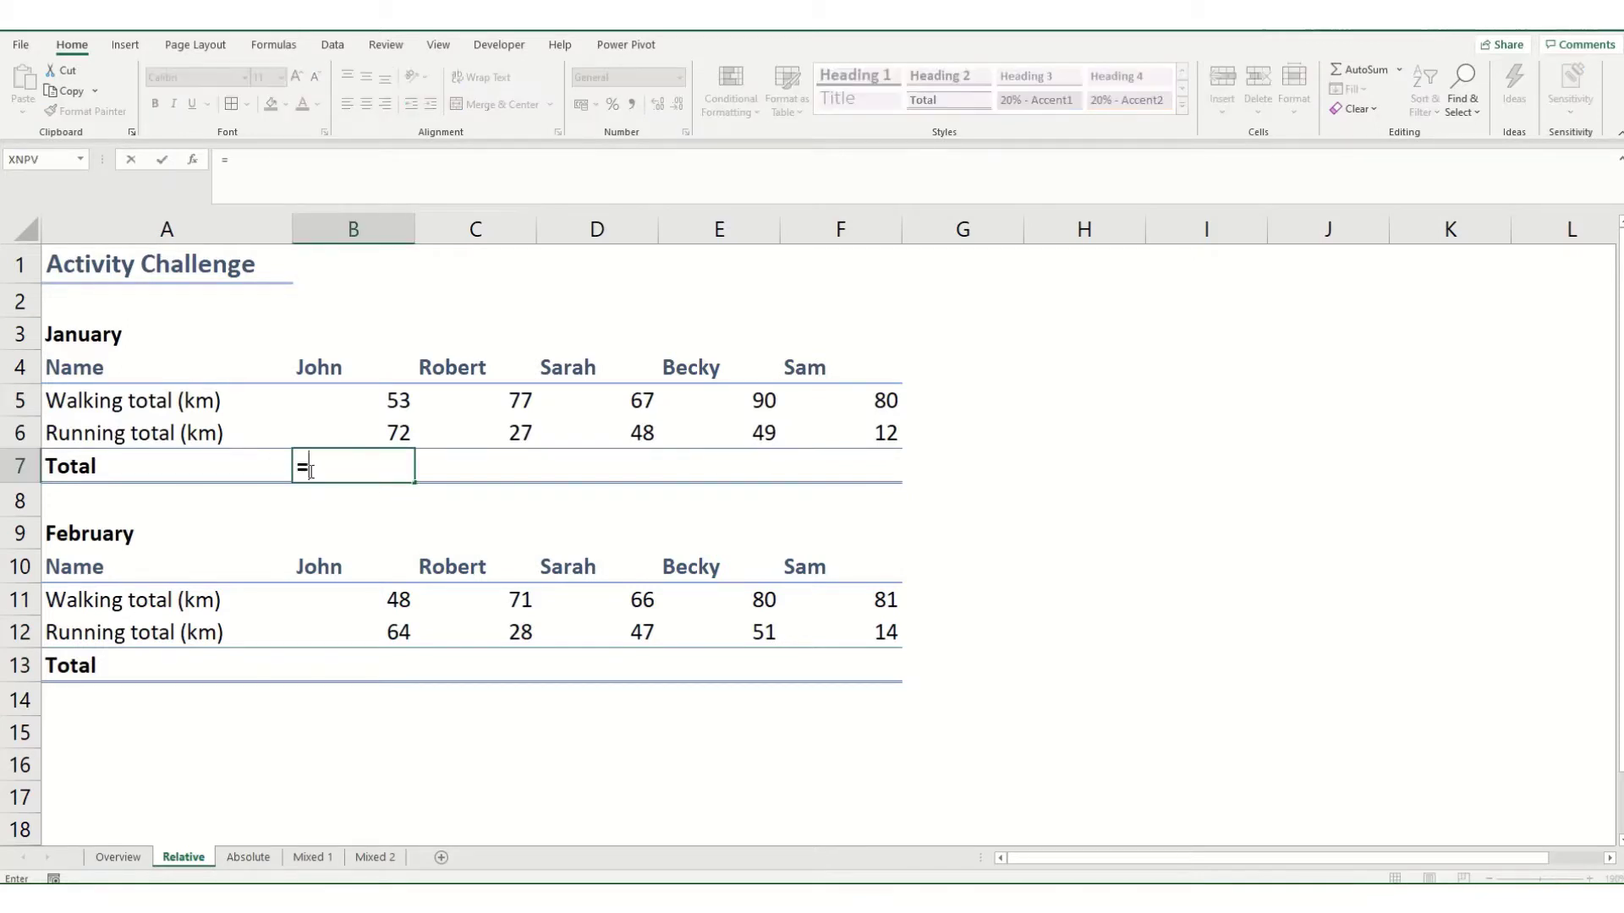
pyautogui.write('sum')
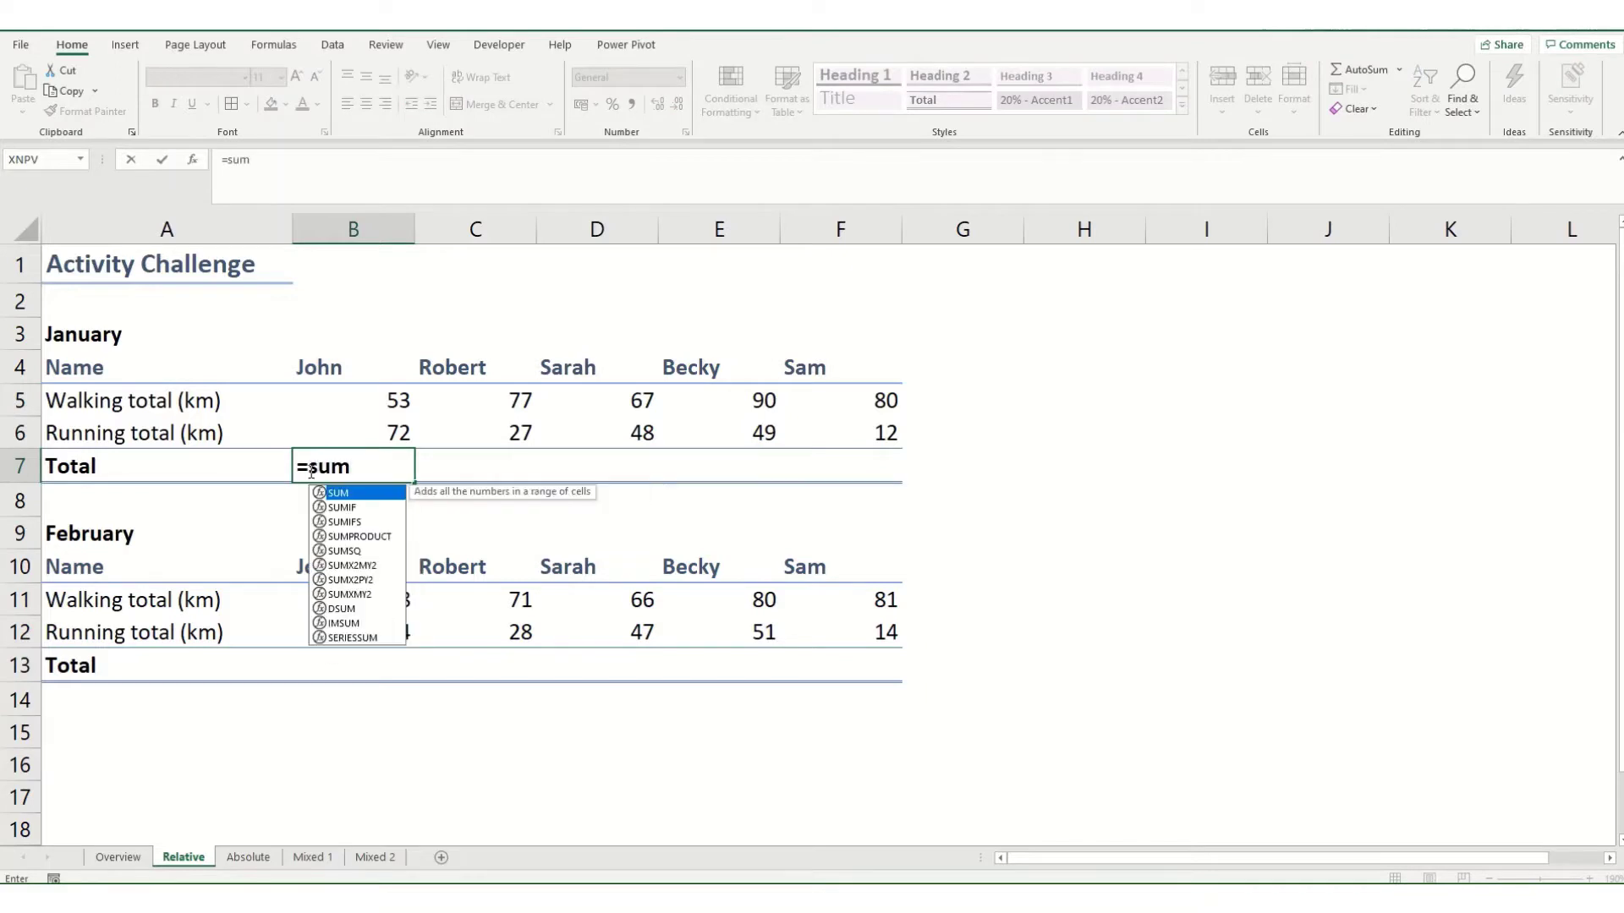
pyautogui.press('Tab')
pyautogui.press('Up')
pyautogui.hotkey('shift', 'Up')
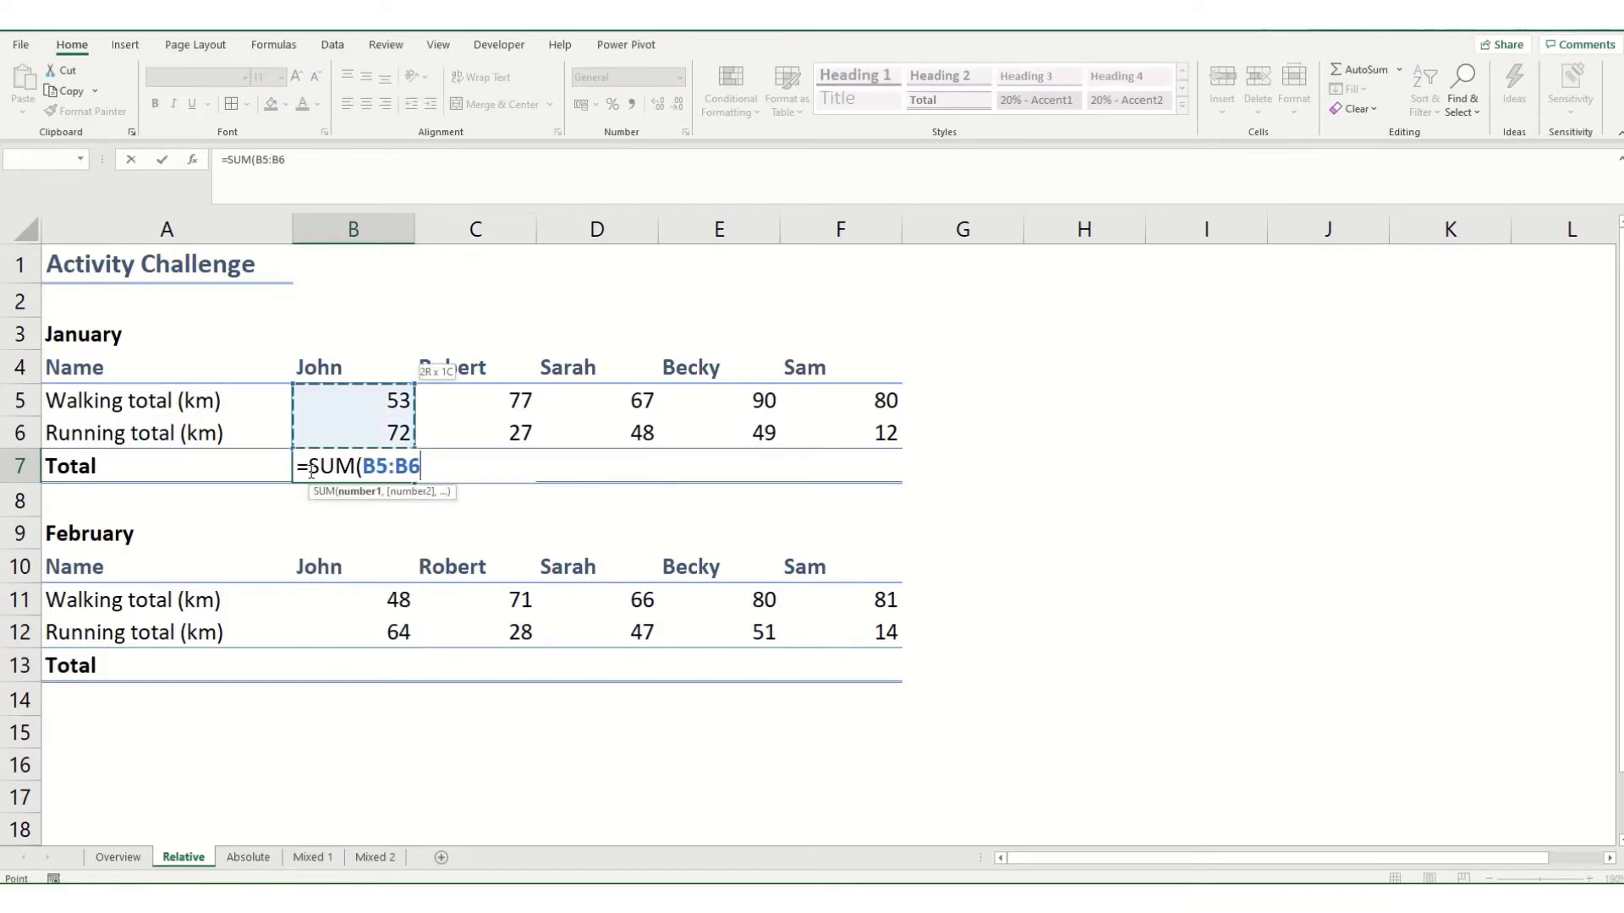
pyautogui.press('Return')
# - Copy the B7 total into C7, giving =SUM(C5:C6) and 104 for Robert
pyautogui.click(310, 468)
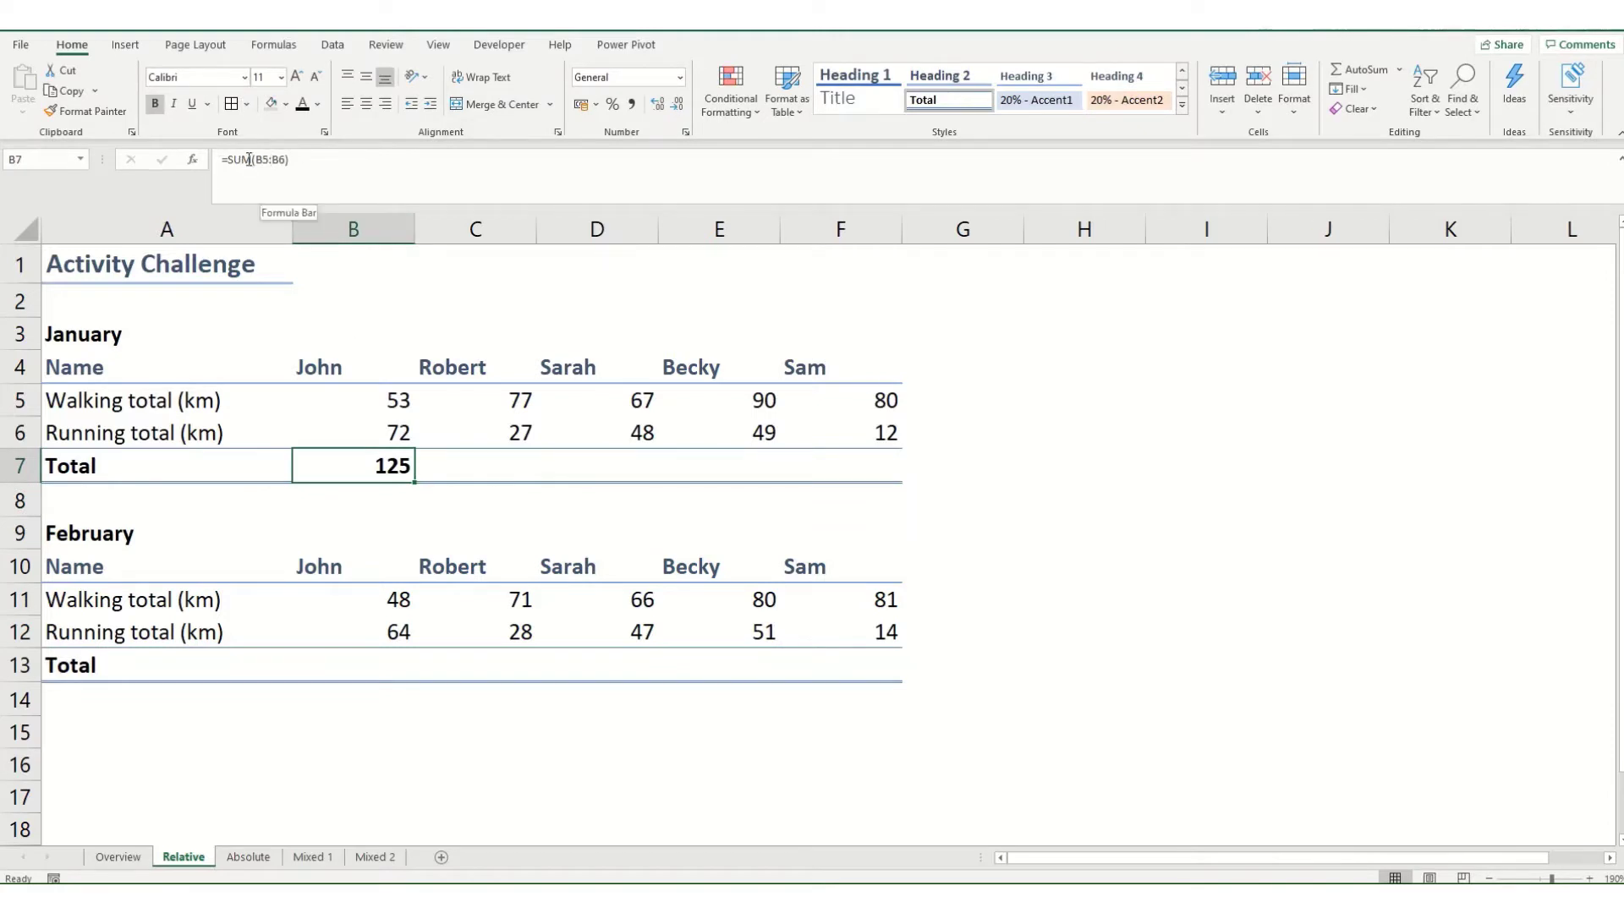
pyautogui.hotkey('ctrl', 'c')
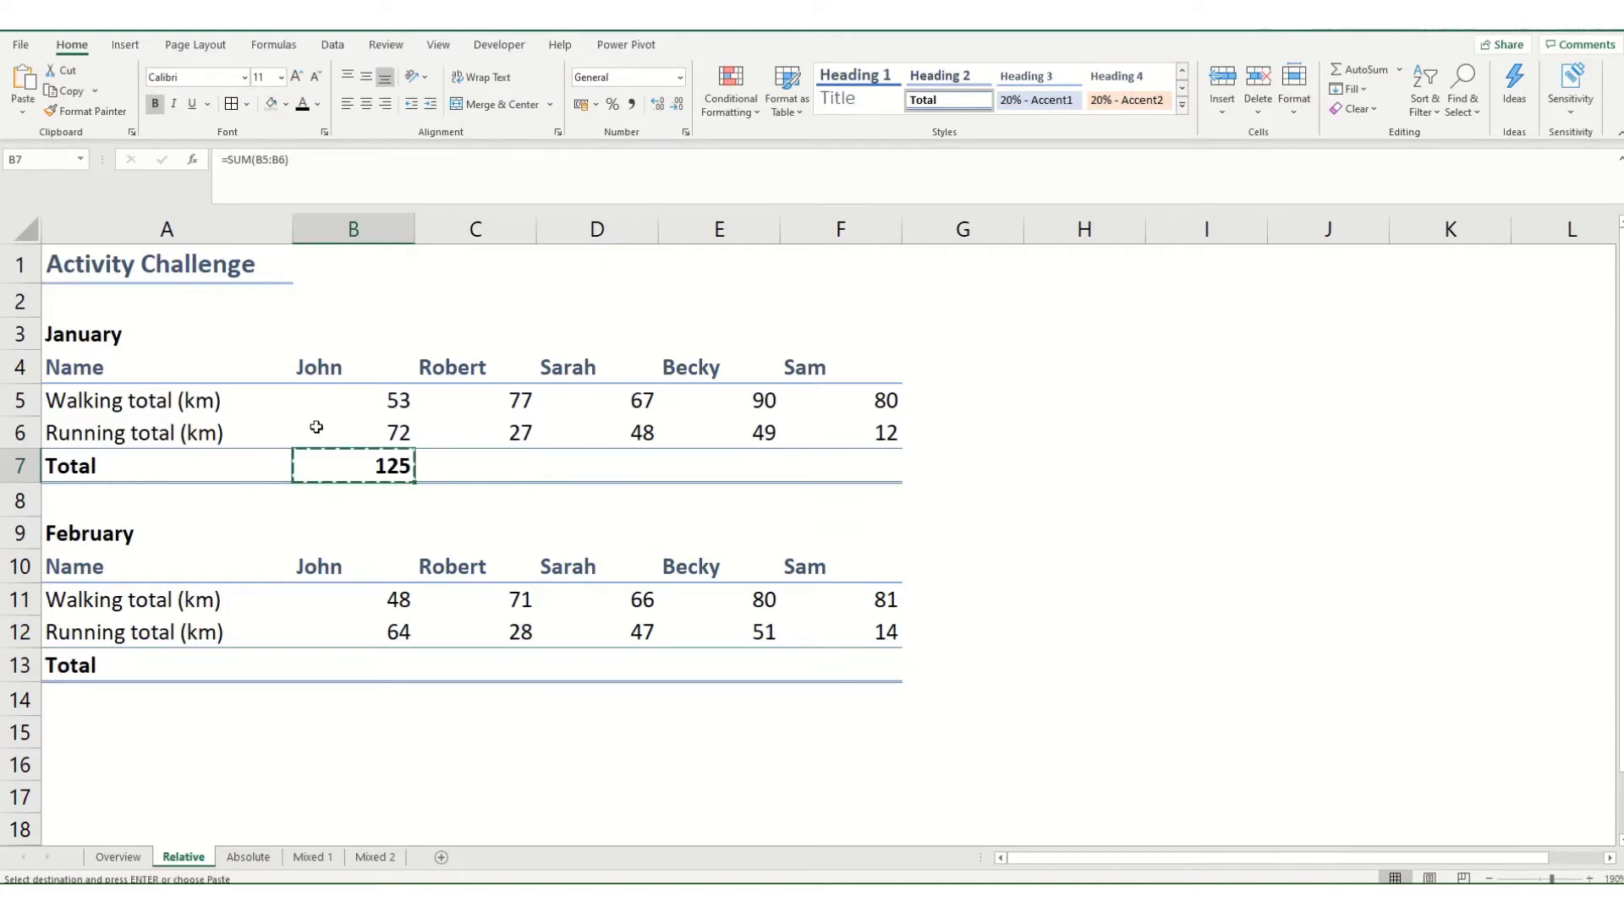
pyautogui.press('Right')
pyautogui.hotkey('ctrl', 'v')
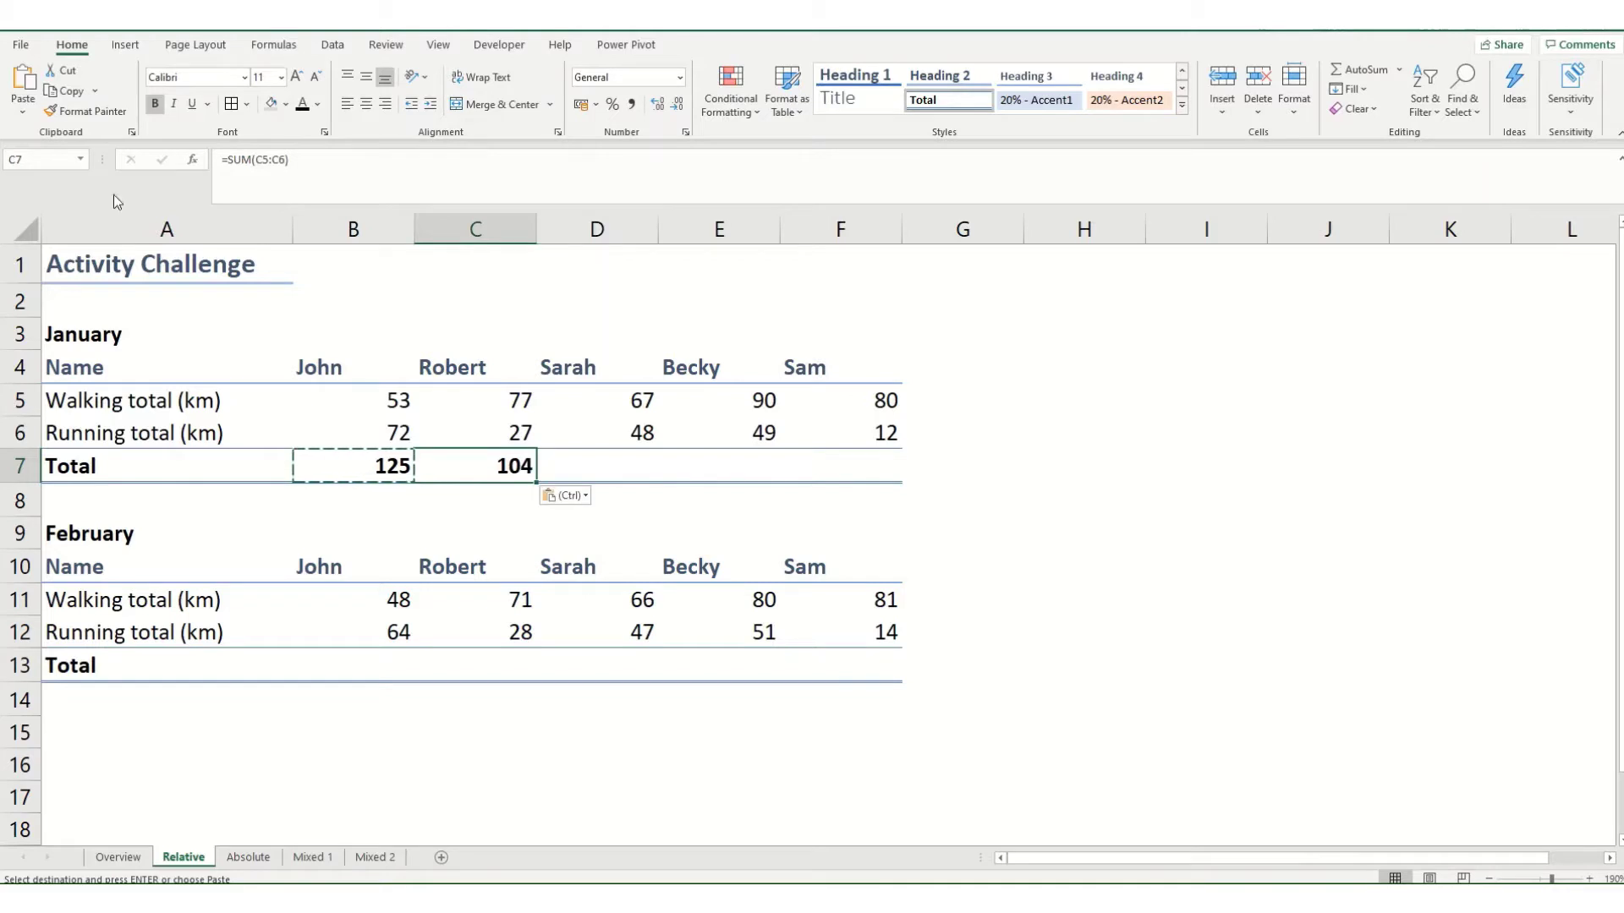
pyautogui.click(270, 163)
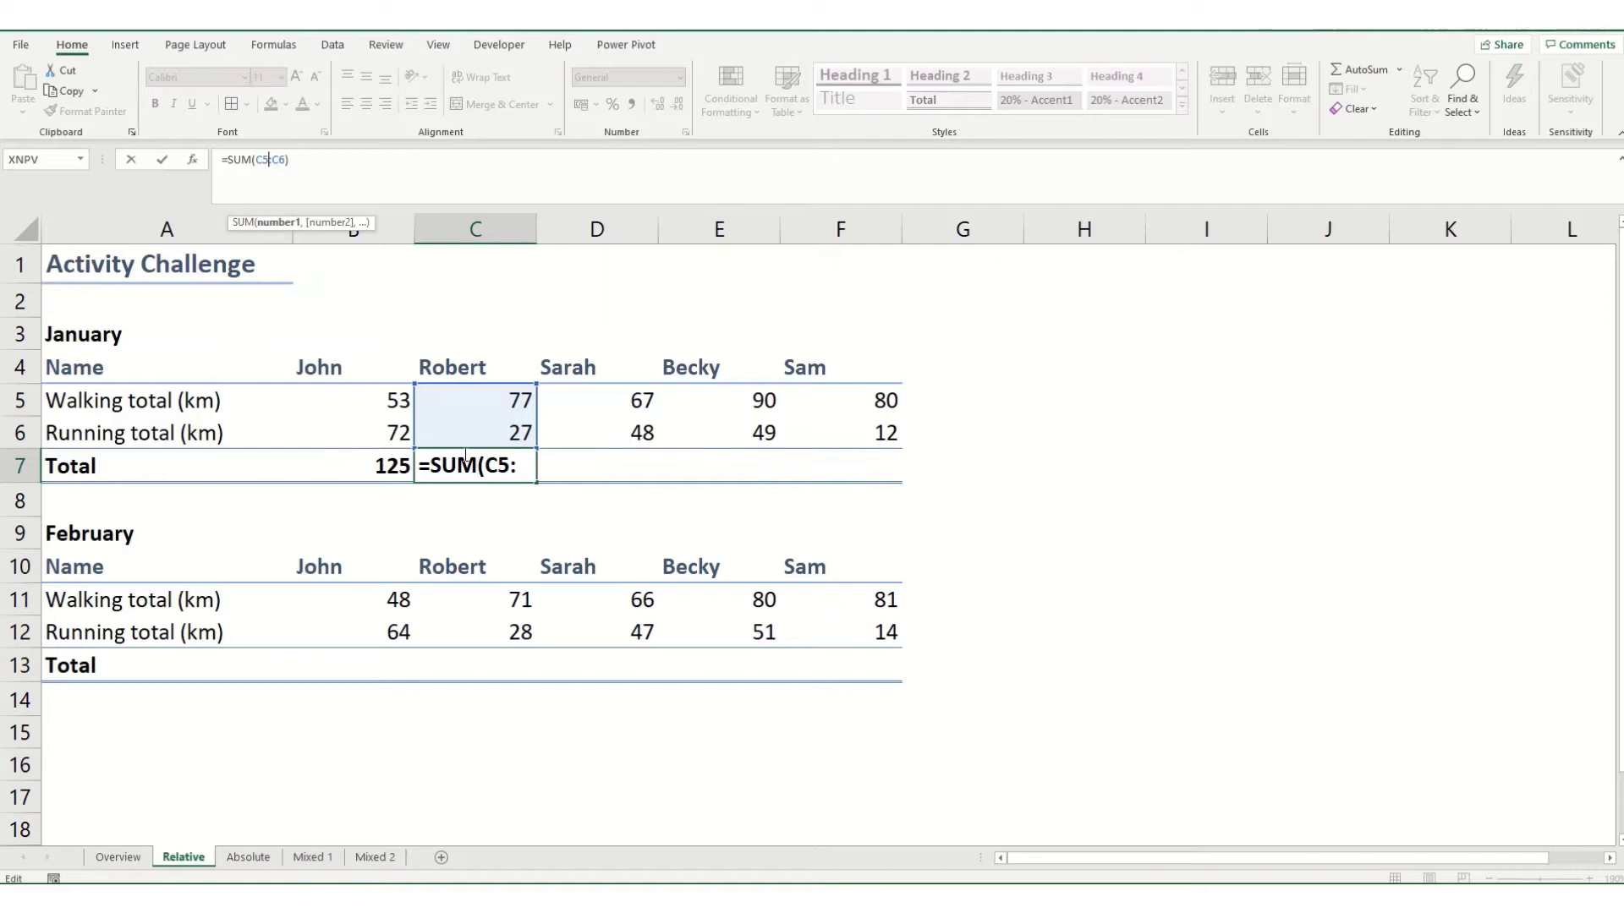
# - Paste the January total formula into B13, giving =SUM(B11:B12) and 112 for February
pyautogui.press('Return')
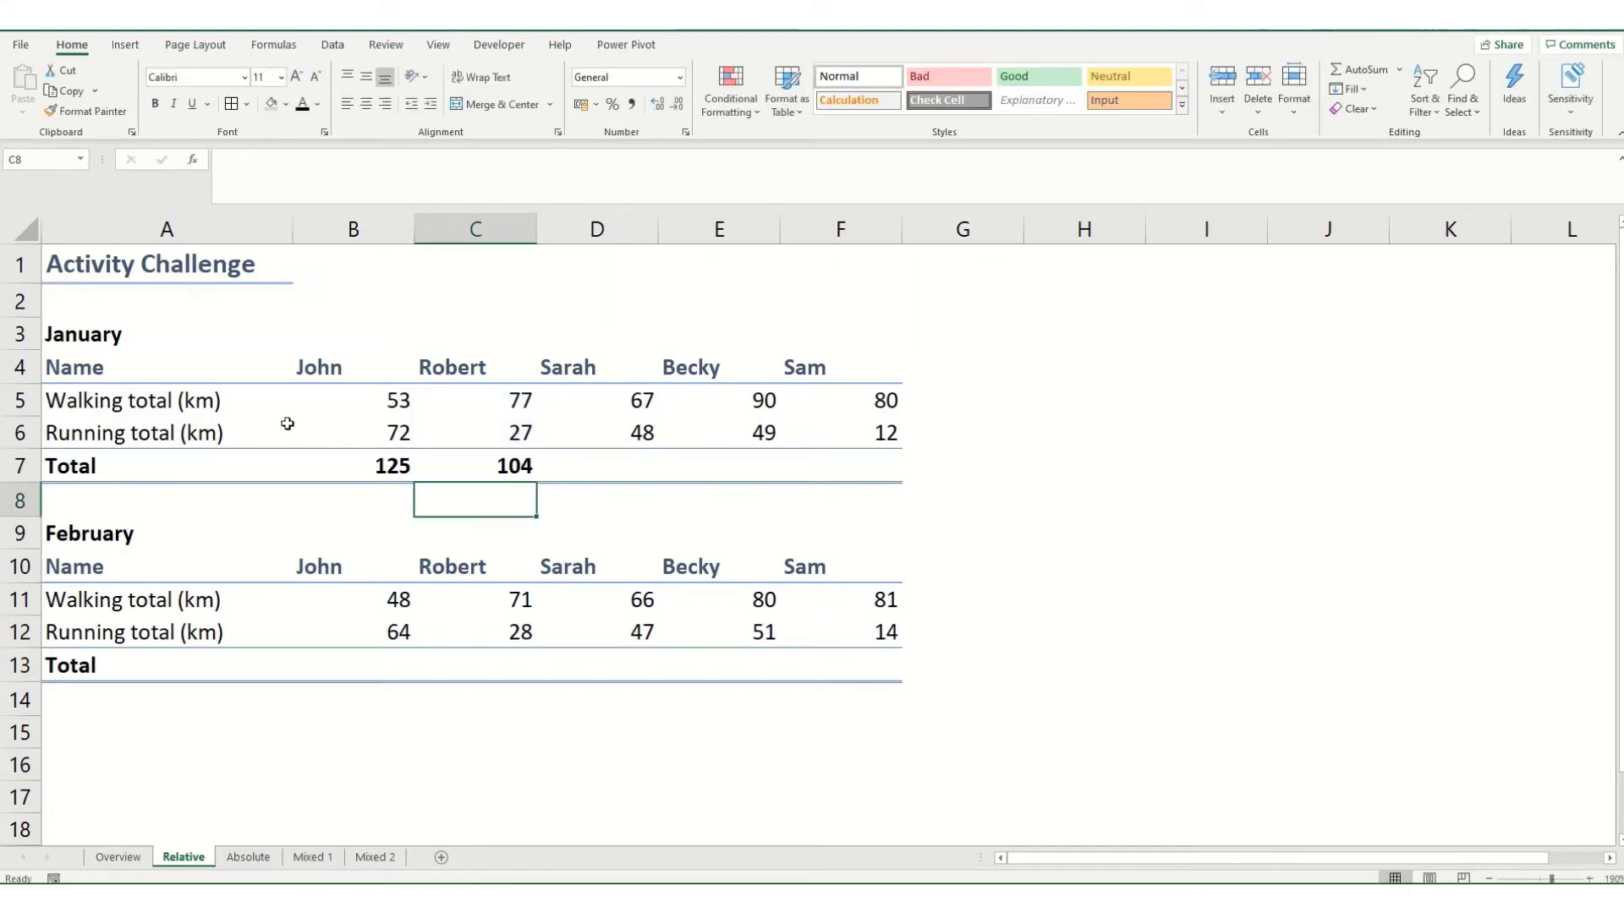
pyautogui.click(380, 466)
pyautogui.hotkey('ctrl', 'c')
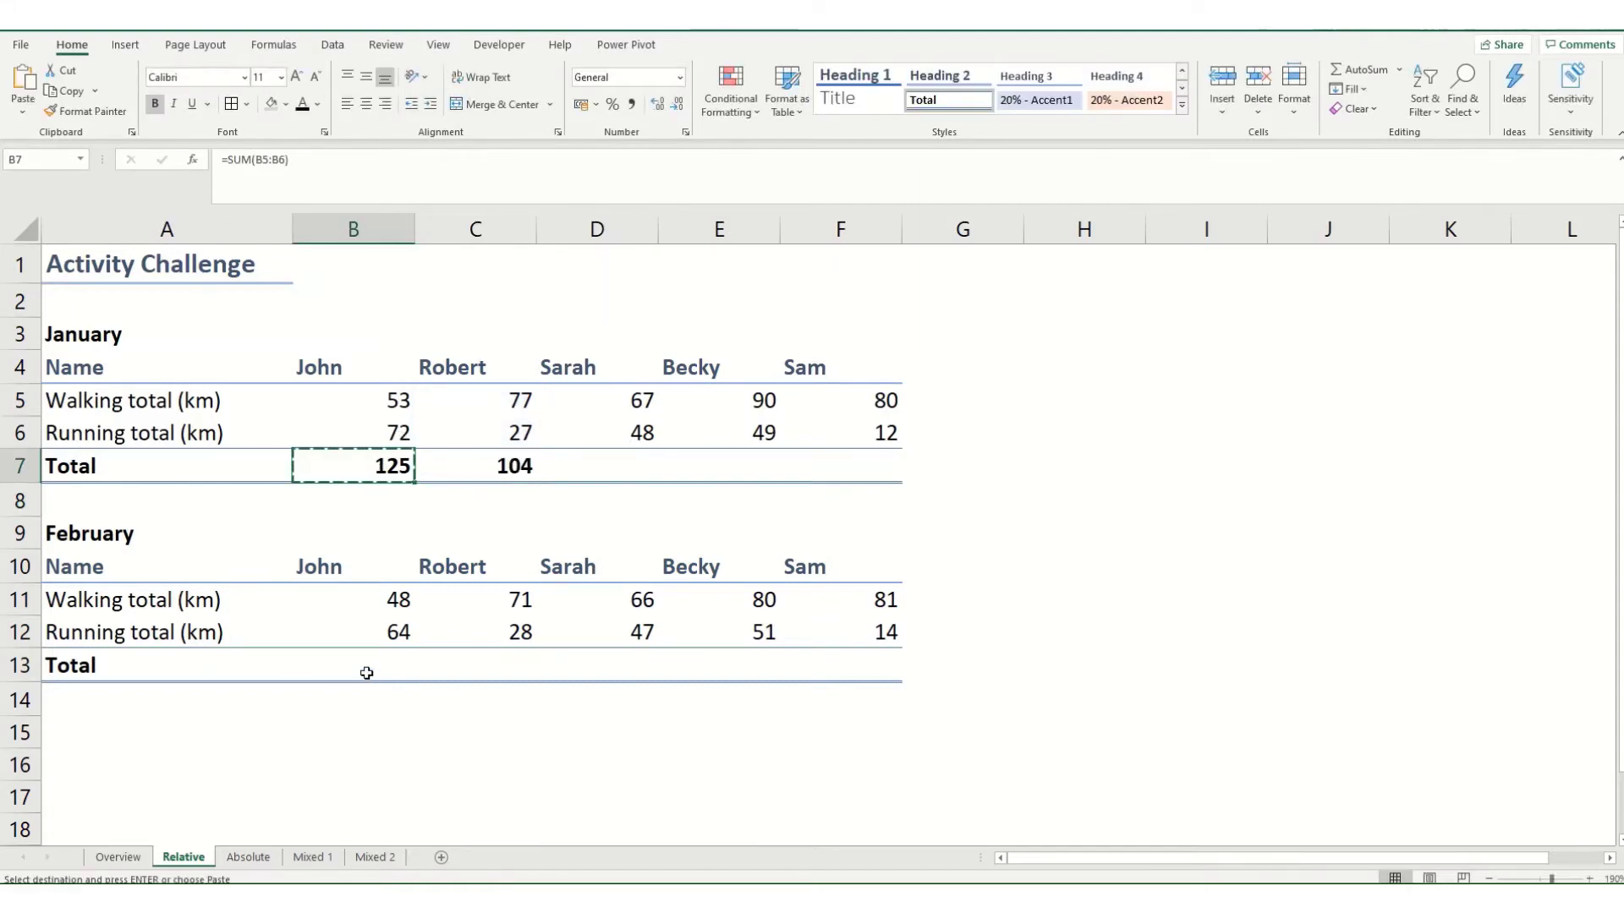
pyautogui.click(361, 673)
pyautogui.hotkey('ctrl', 'v')
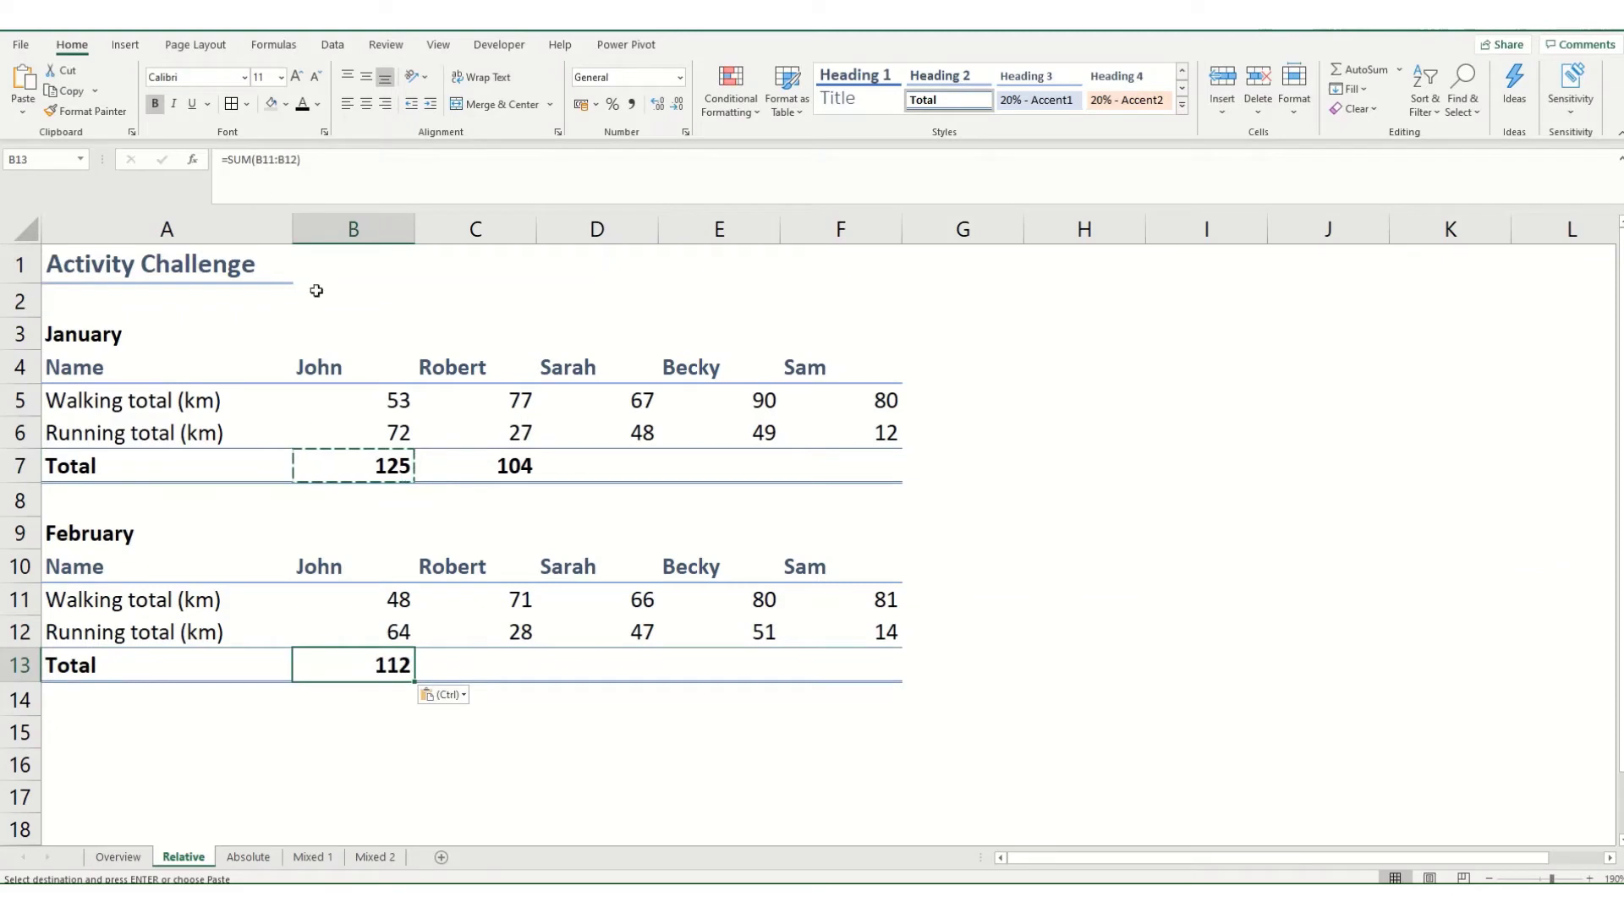
pyautogui.click(262, 160)
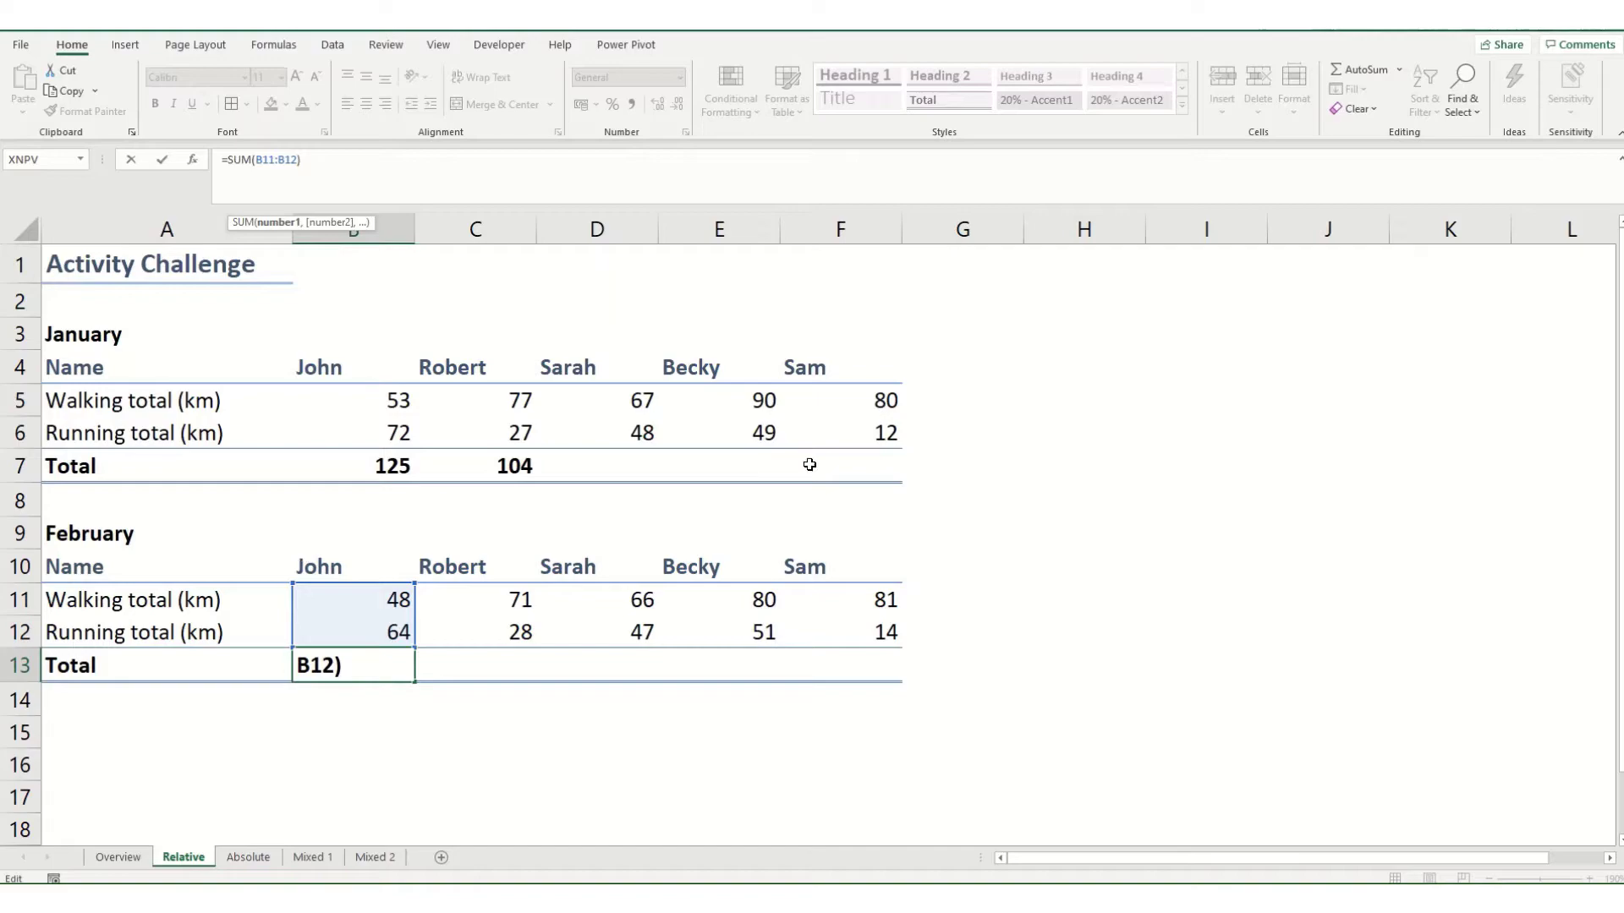
pyautogui.hotkey('ctrl', 'Return')
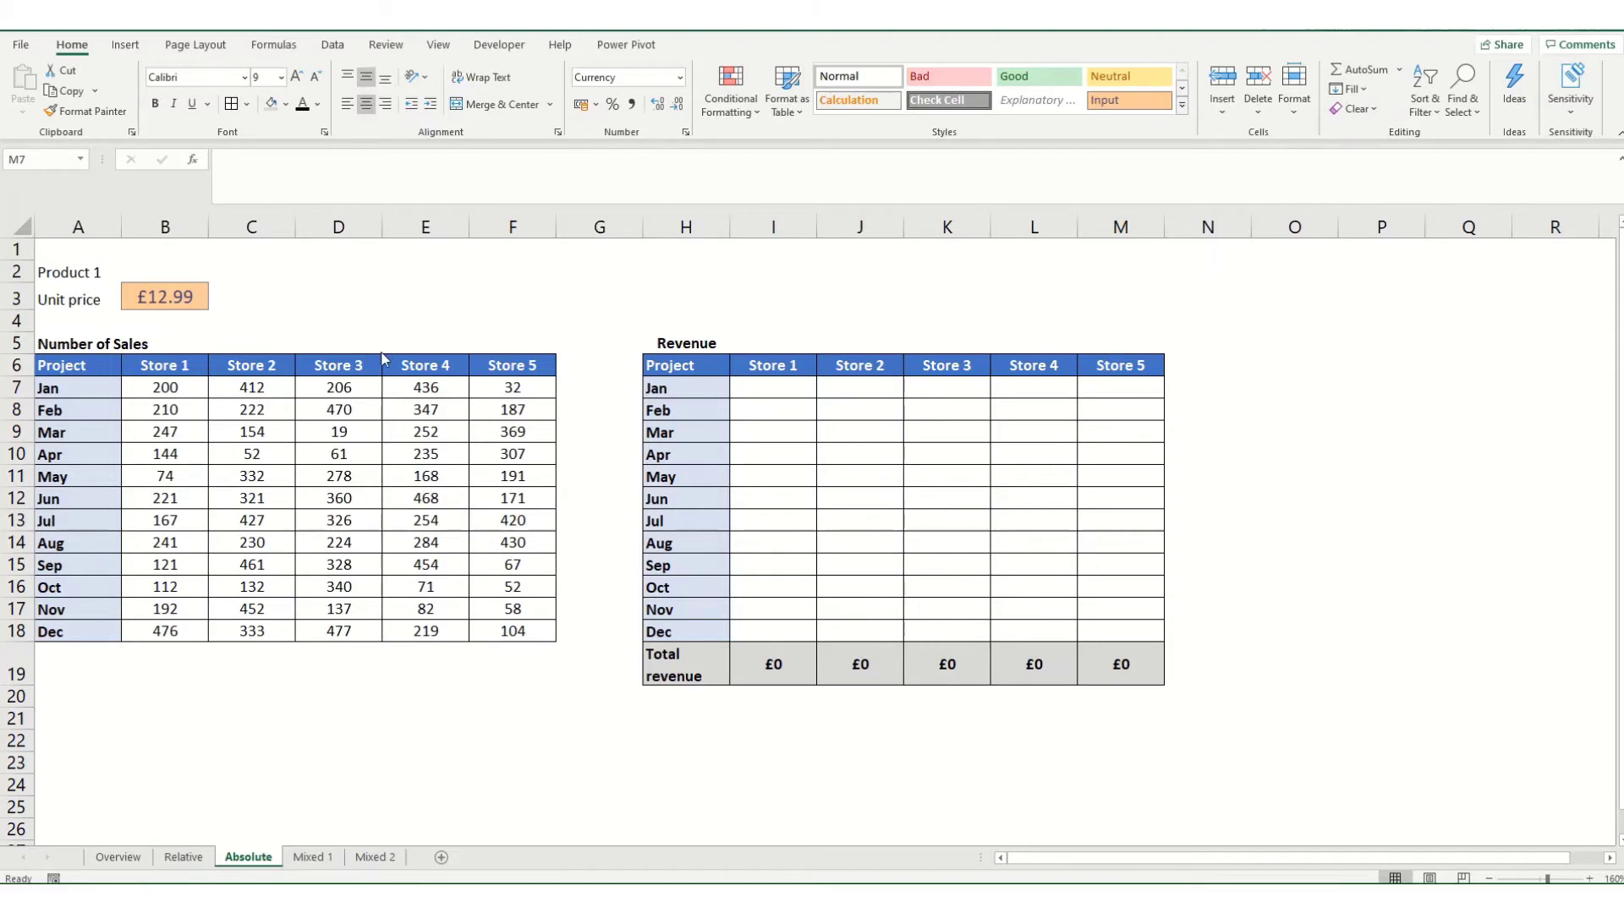
# - In I7, multiply Store 1's January sales B7 by the unit price B3
pyautogui.moveTo(765, 370); pyautogui.dragTo(762, 385)
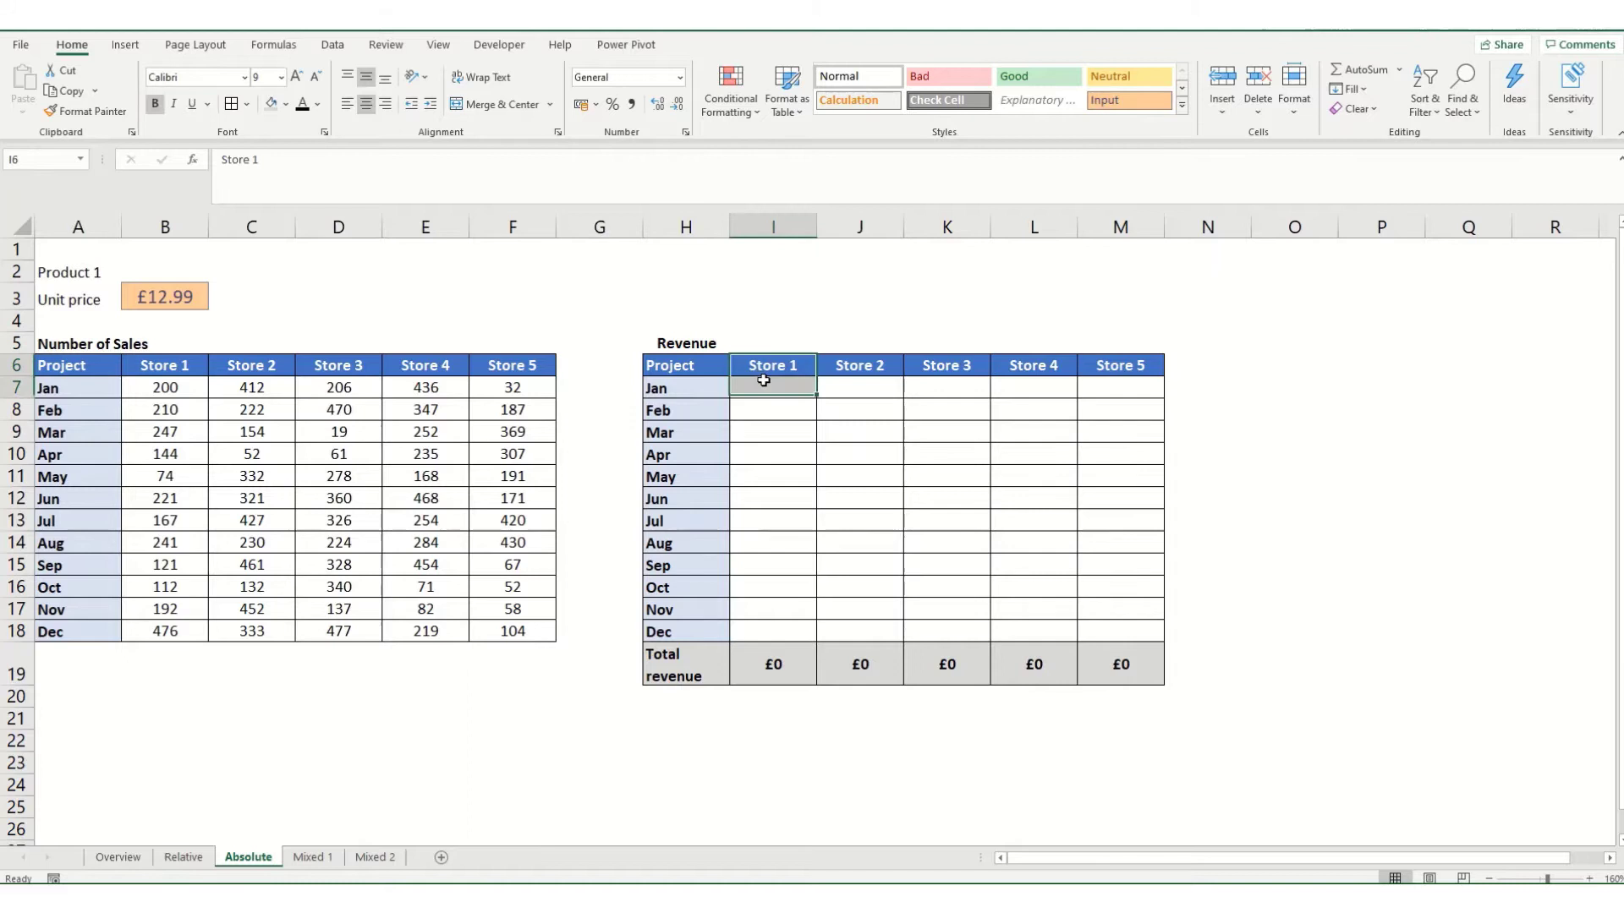
pyautogui.click(762, 388)
pyautogui.write('=')
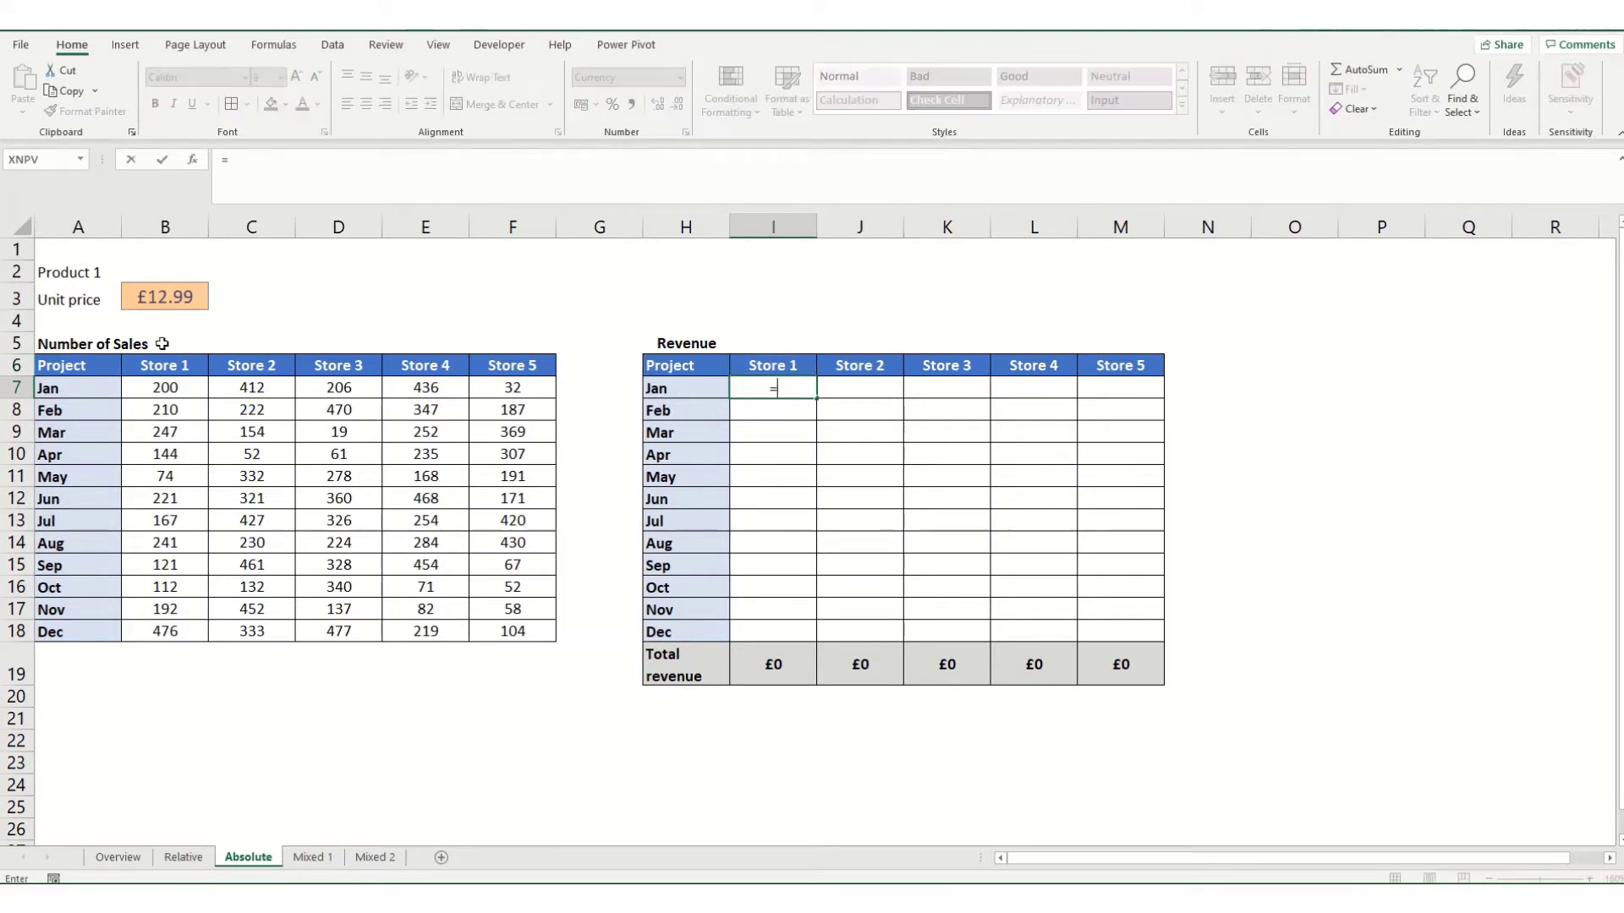
pyautogui.click(159, 383)
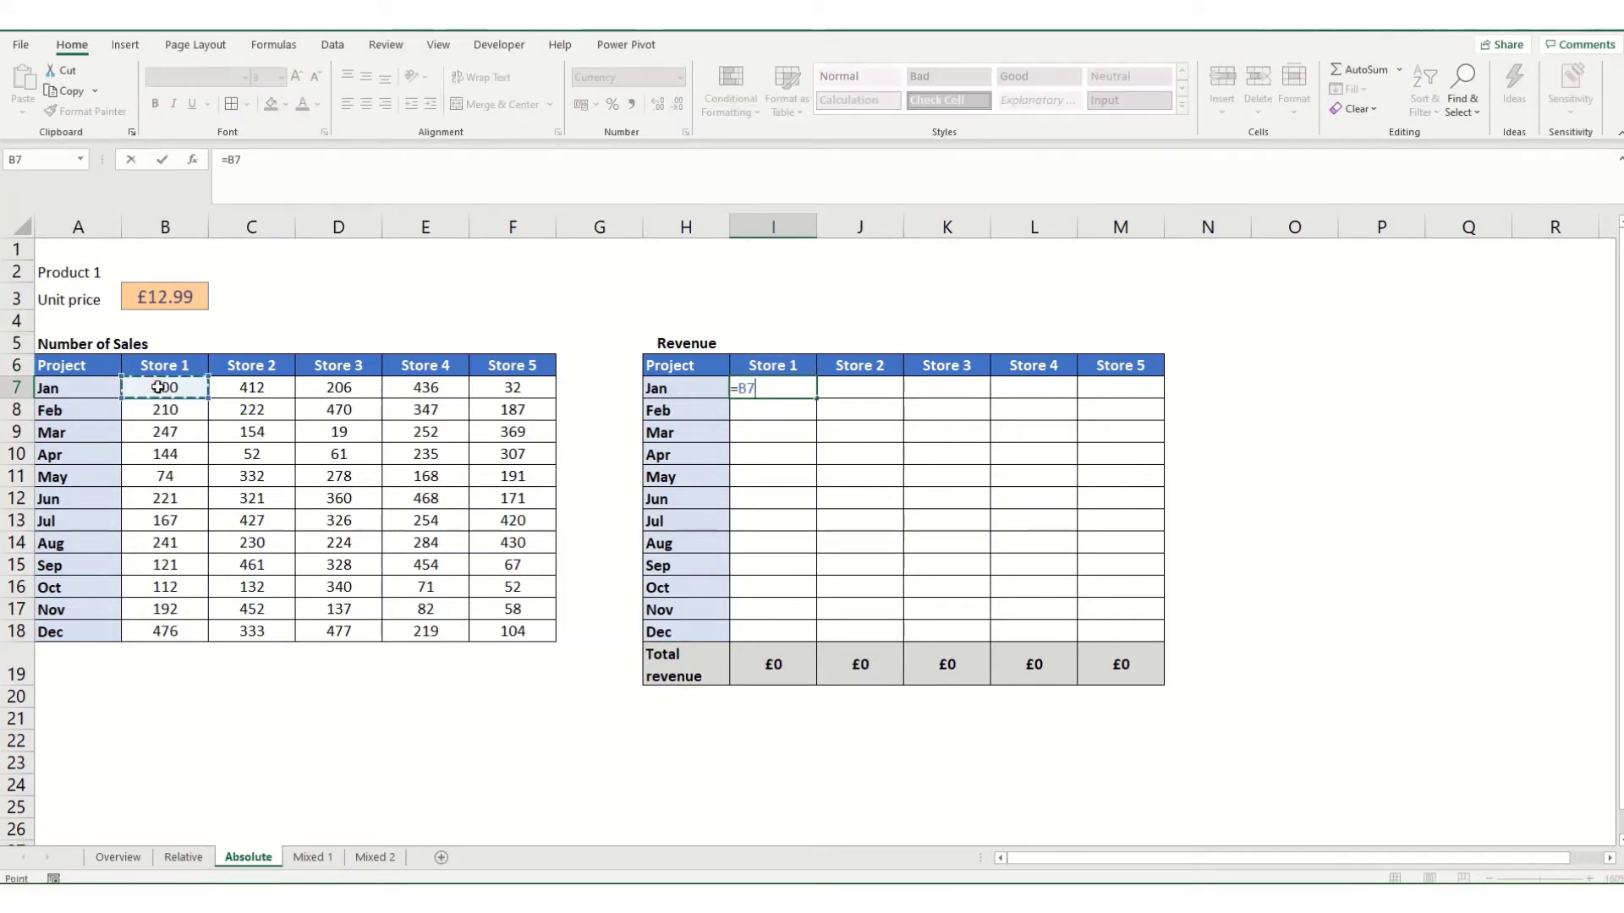
pyautogui.write('*')
pyautogui.click(141, 302)
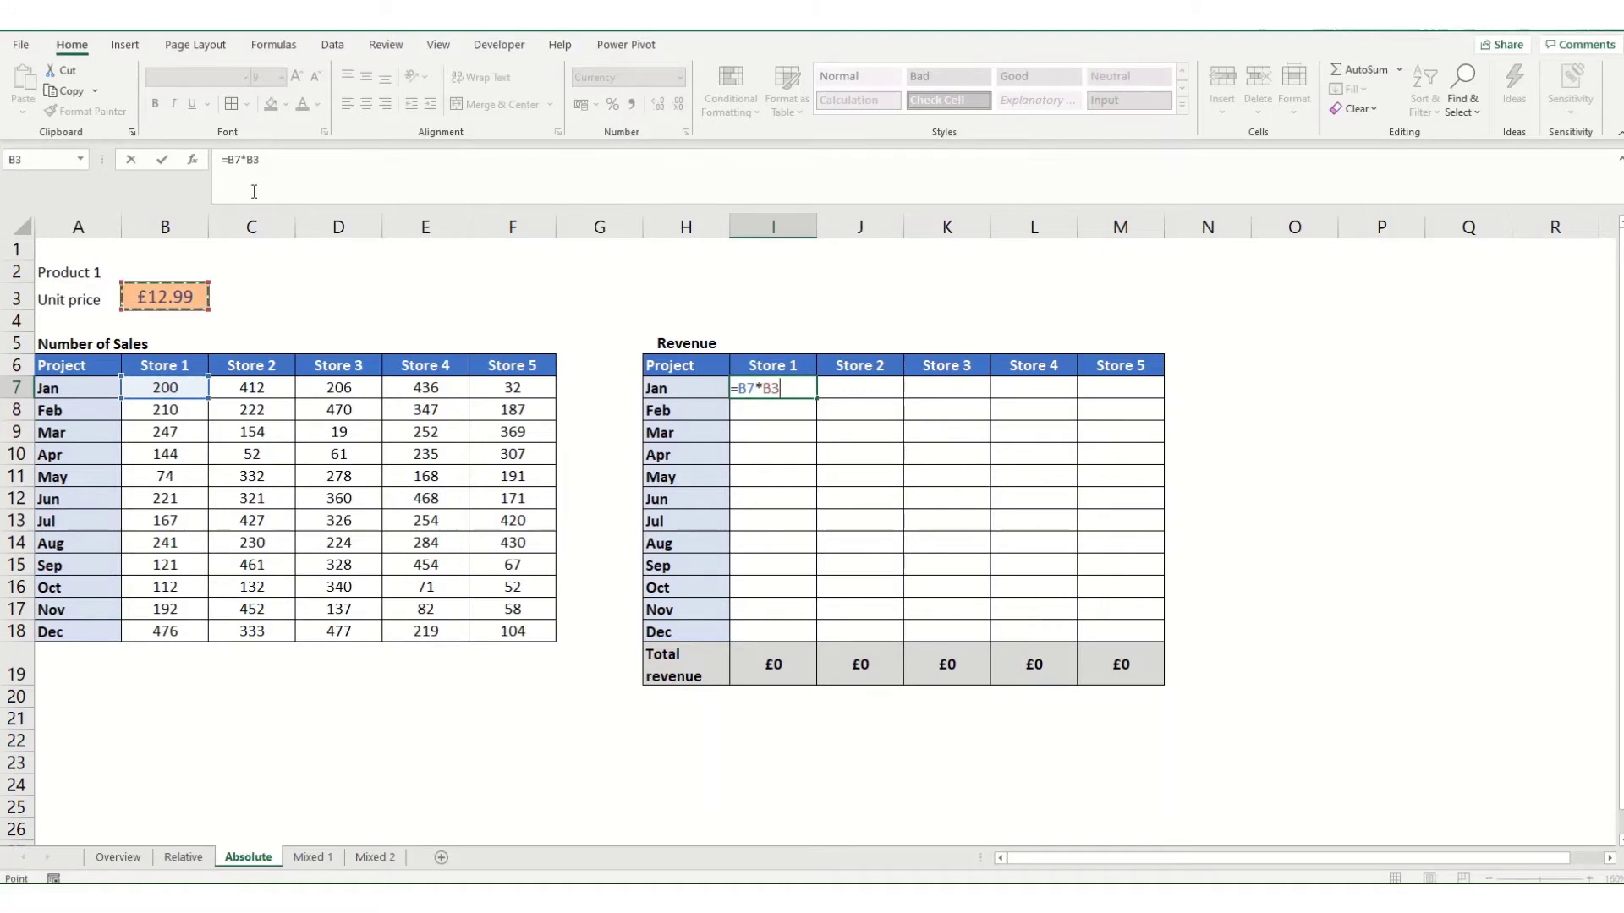
# - Lock the price reference with F4 so I7 reads =B7*$B$3, showing £2,598
pyautogui.click(240, 165)
pyautogui.write('$B$')
pyautogui.press('BackSpace')
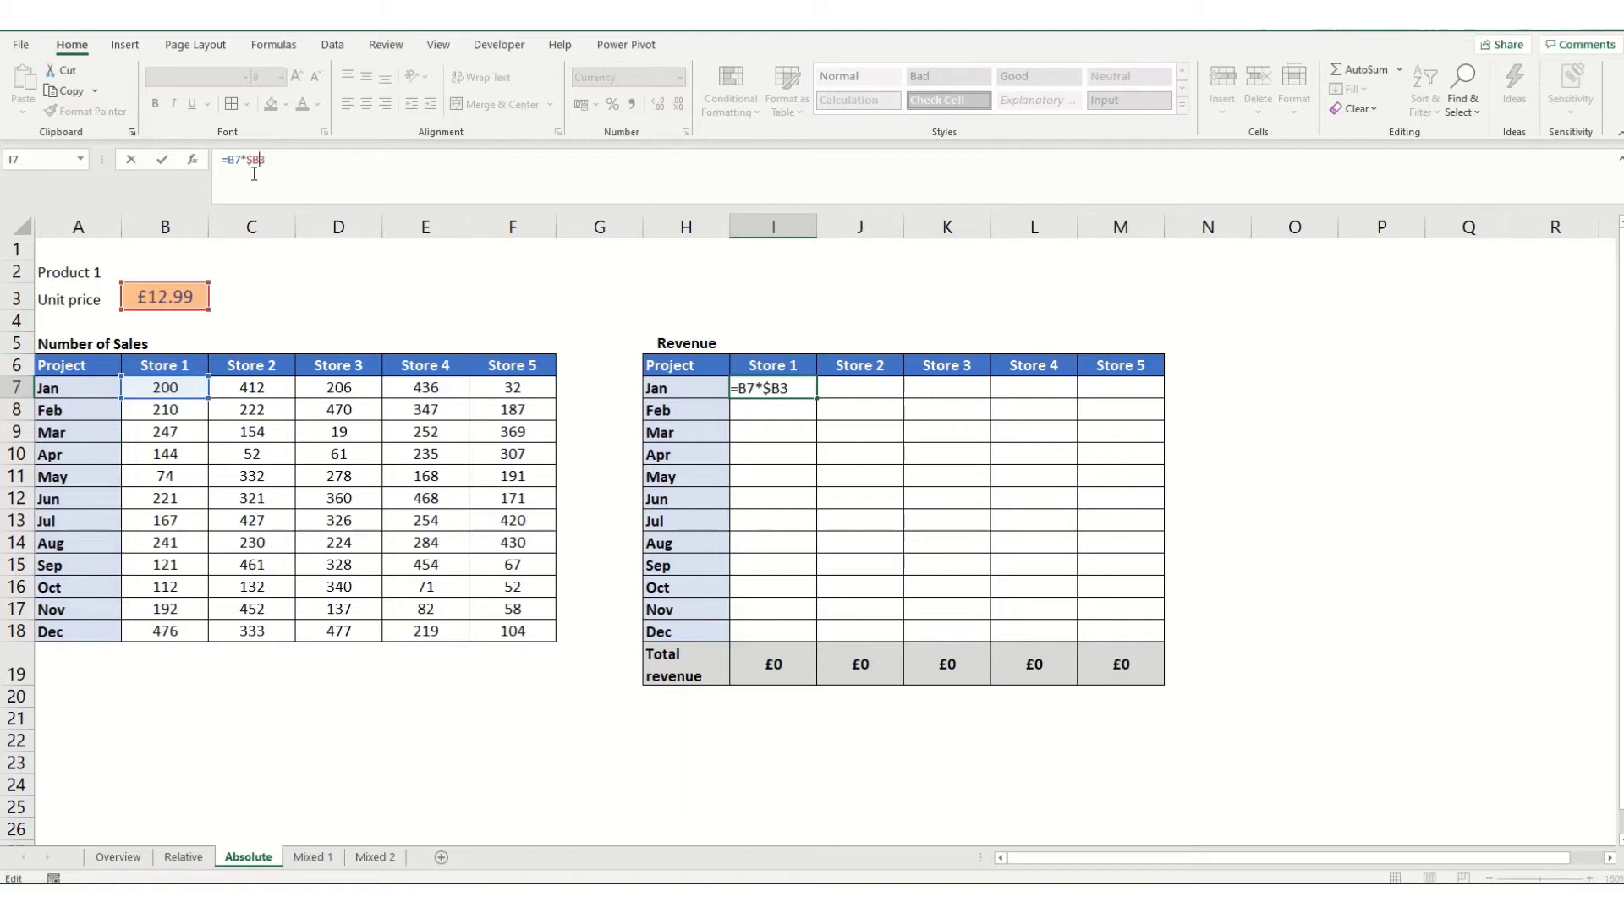
pyautogui.press('Left')
pyautogui.press('BackSpace')
pyautogui.press('F4')
pyautogui.press('Return')
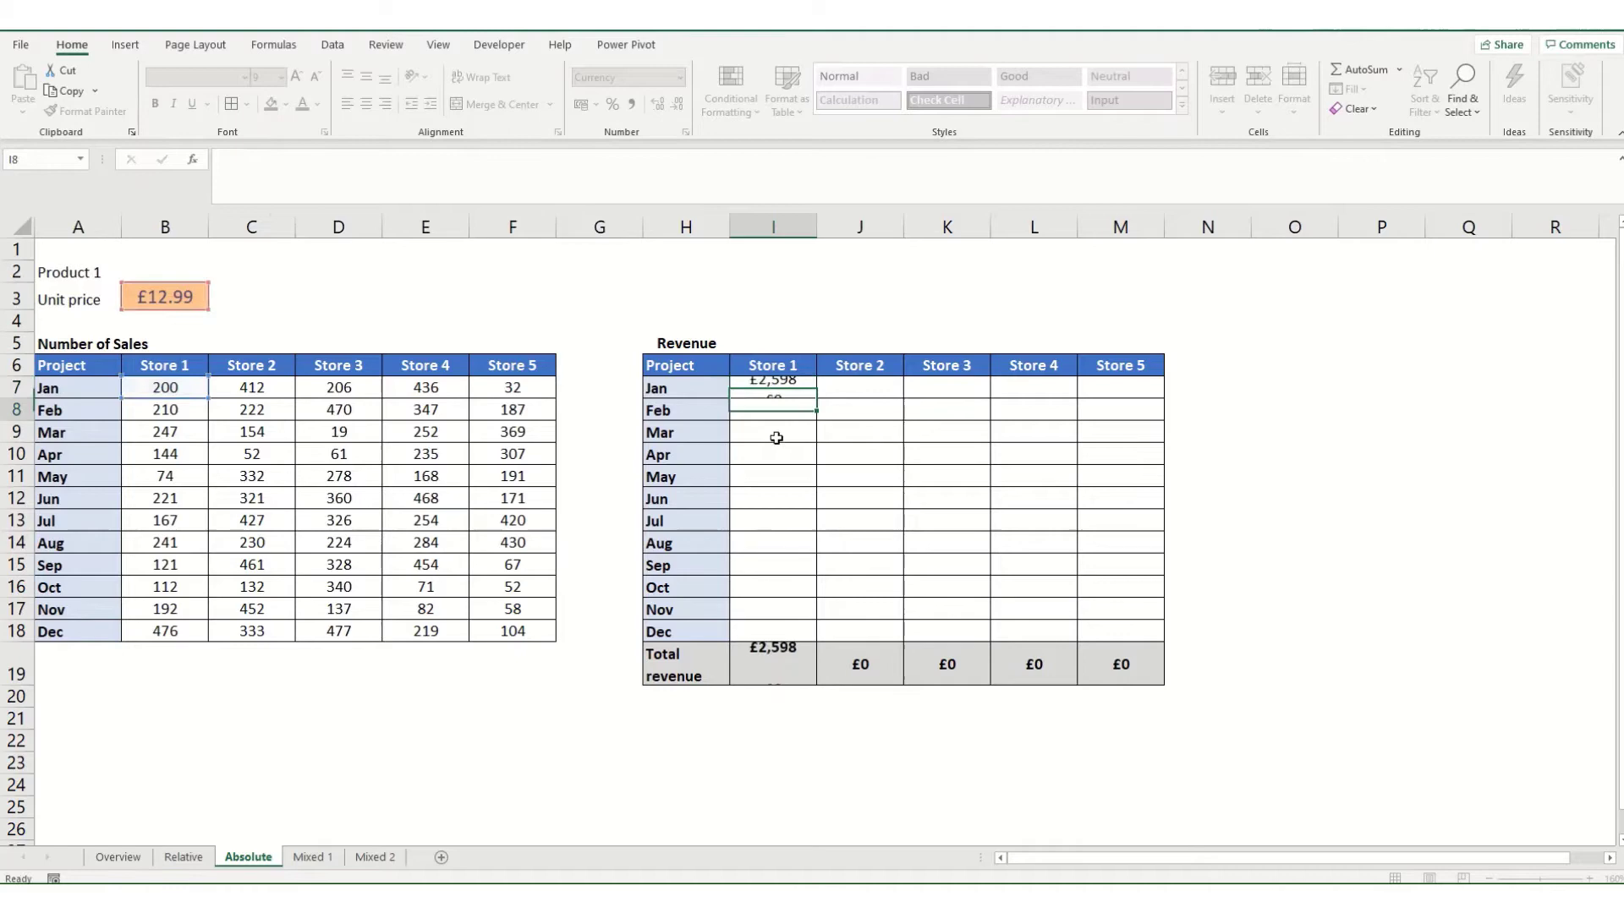
# - Fill I7's revenue formula across to M7 for Stores 2–5 and verify M7
pyautogui.click(780, 383)
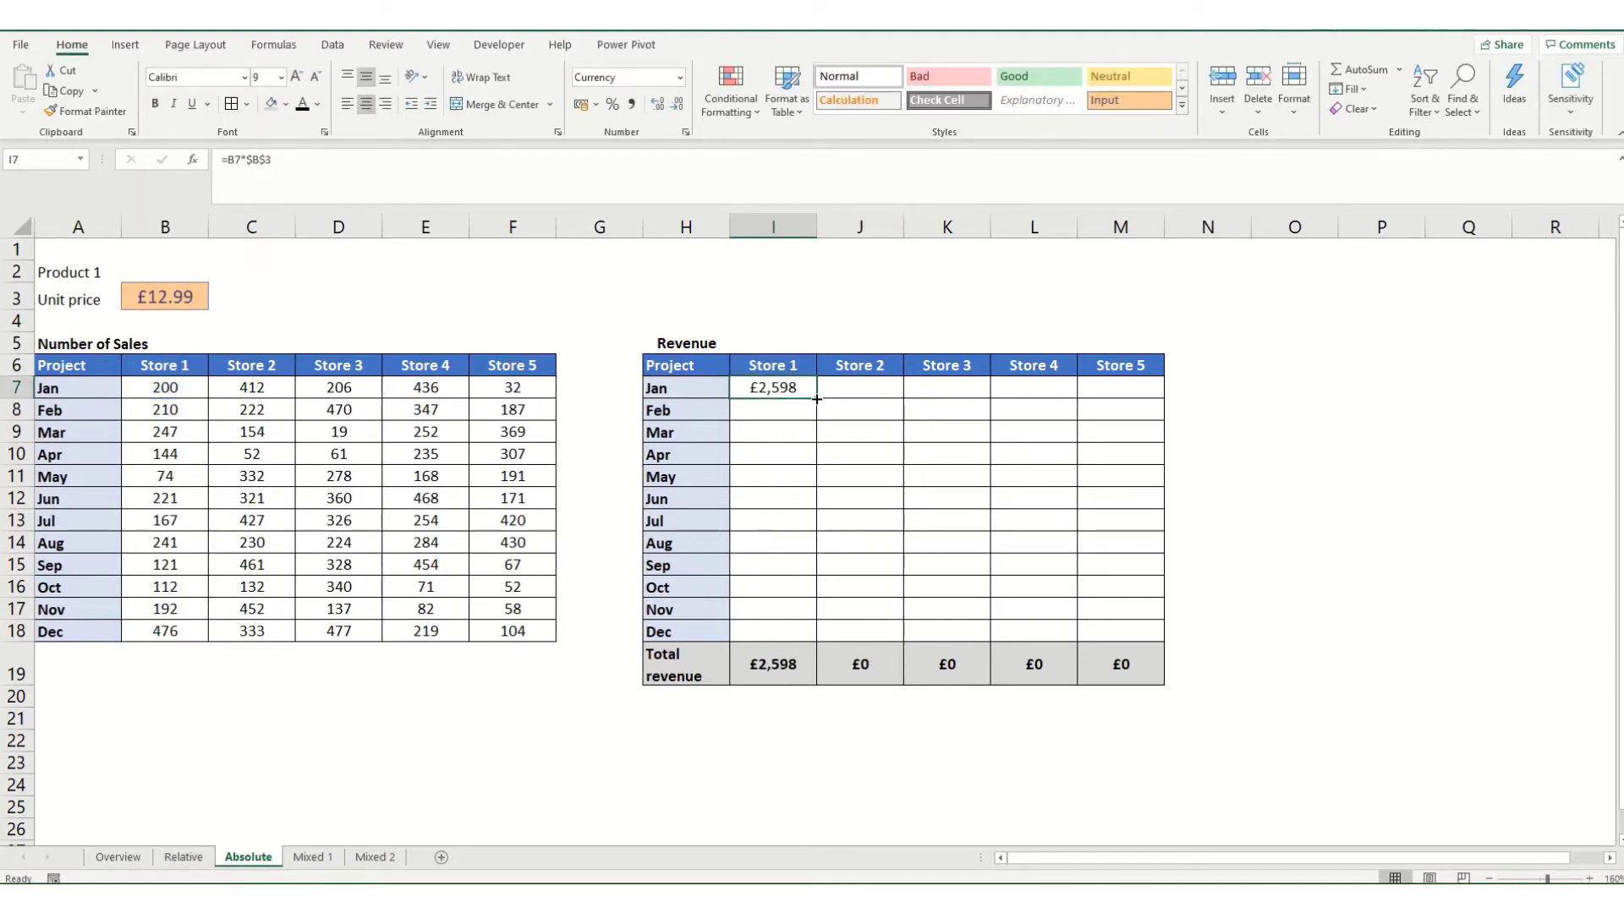
pyautogui.moveTo(816, 398); pyautogui.dragTo(1150, 399)
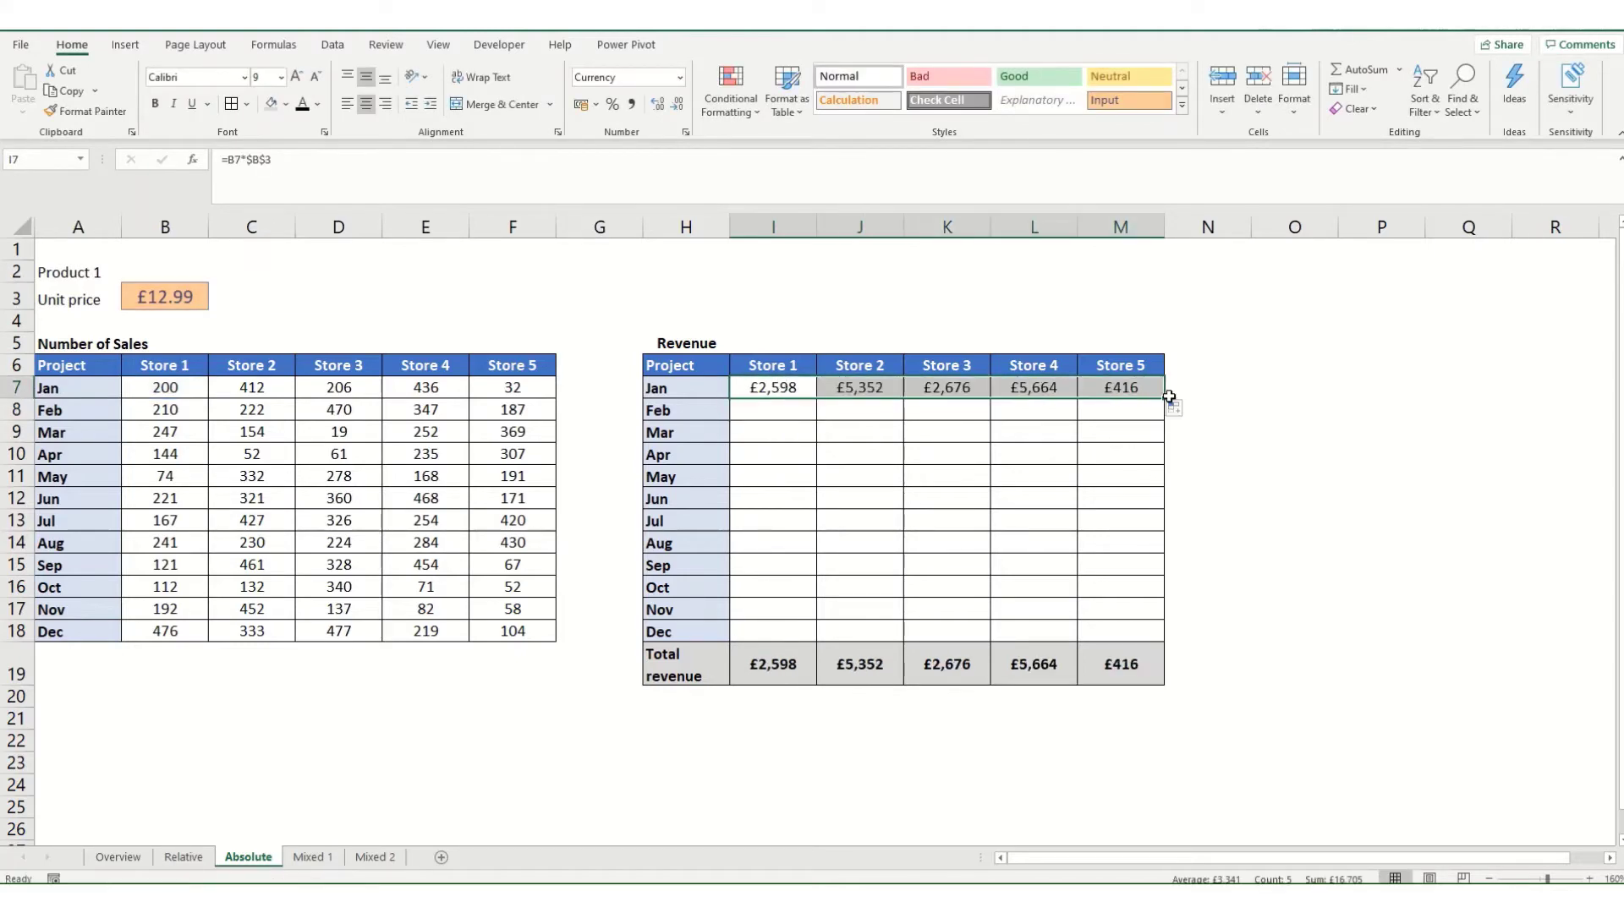
pyautogui.click(1172, 407)
pyautogui.click(1132, 391)
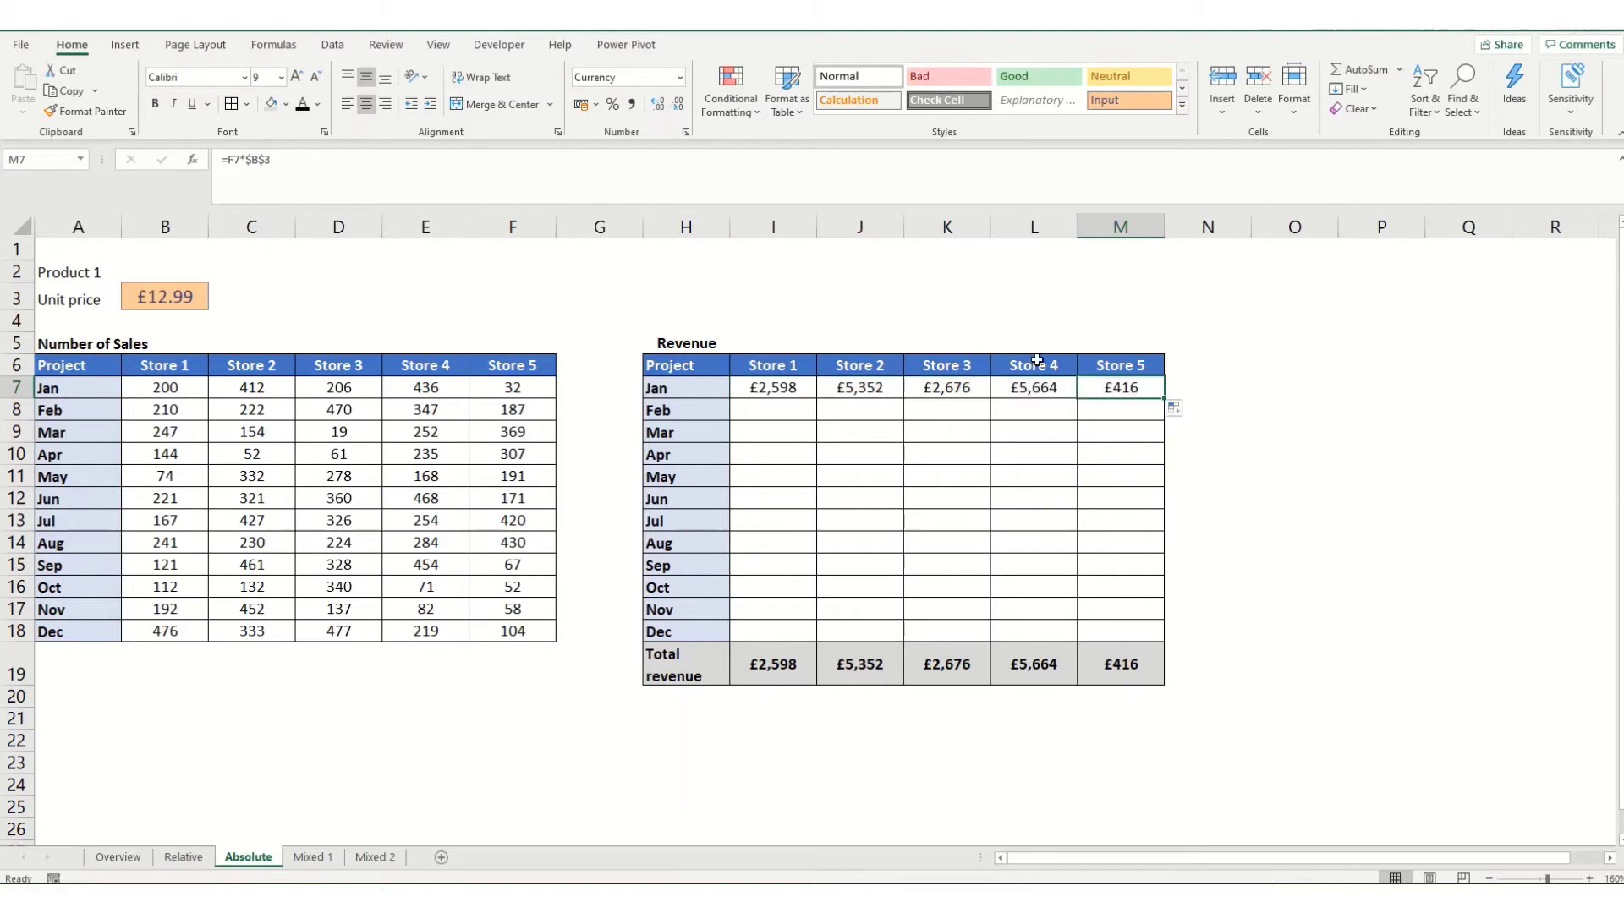
pyautogui.click(315, 165)
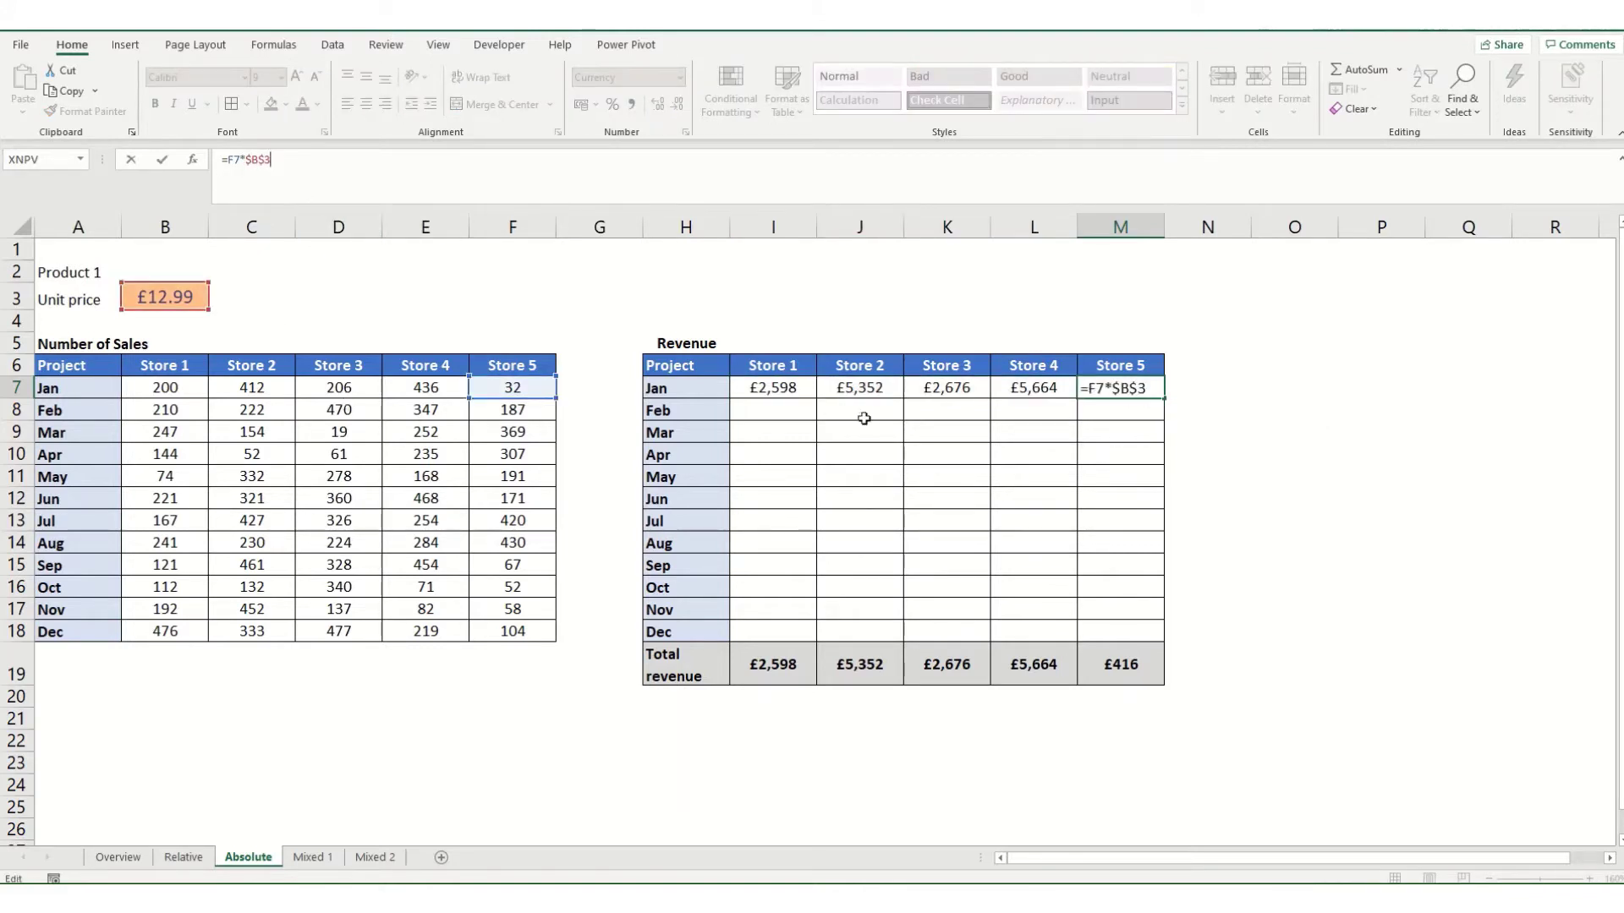
pyautogui.press('Return')
# - Fill the January revenue row down through December and verify M16
pyautogui.moveTo(761, 378); pyautogui.dragTo(1162, 633)
pyautogui.click(1133, 584)
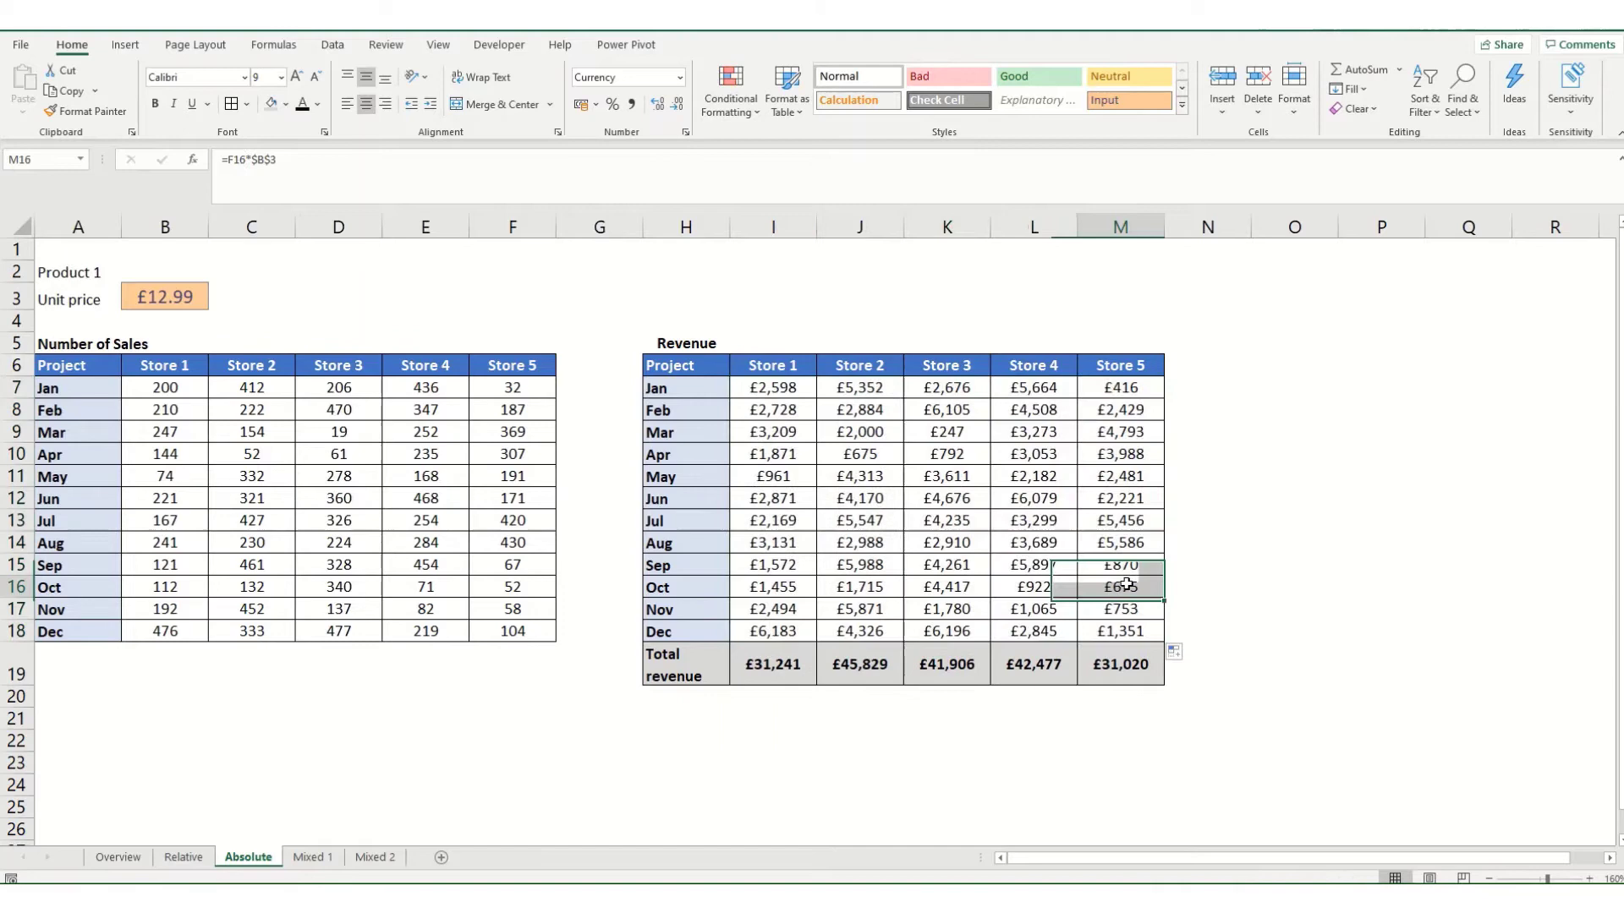
pyautogui.click(326, 163)
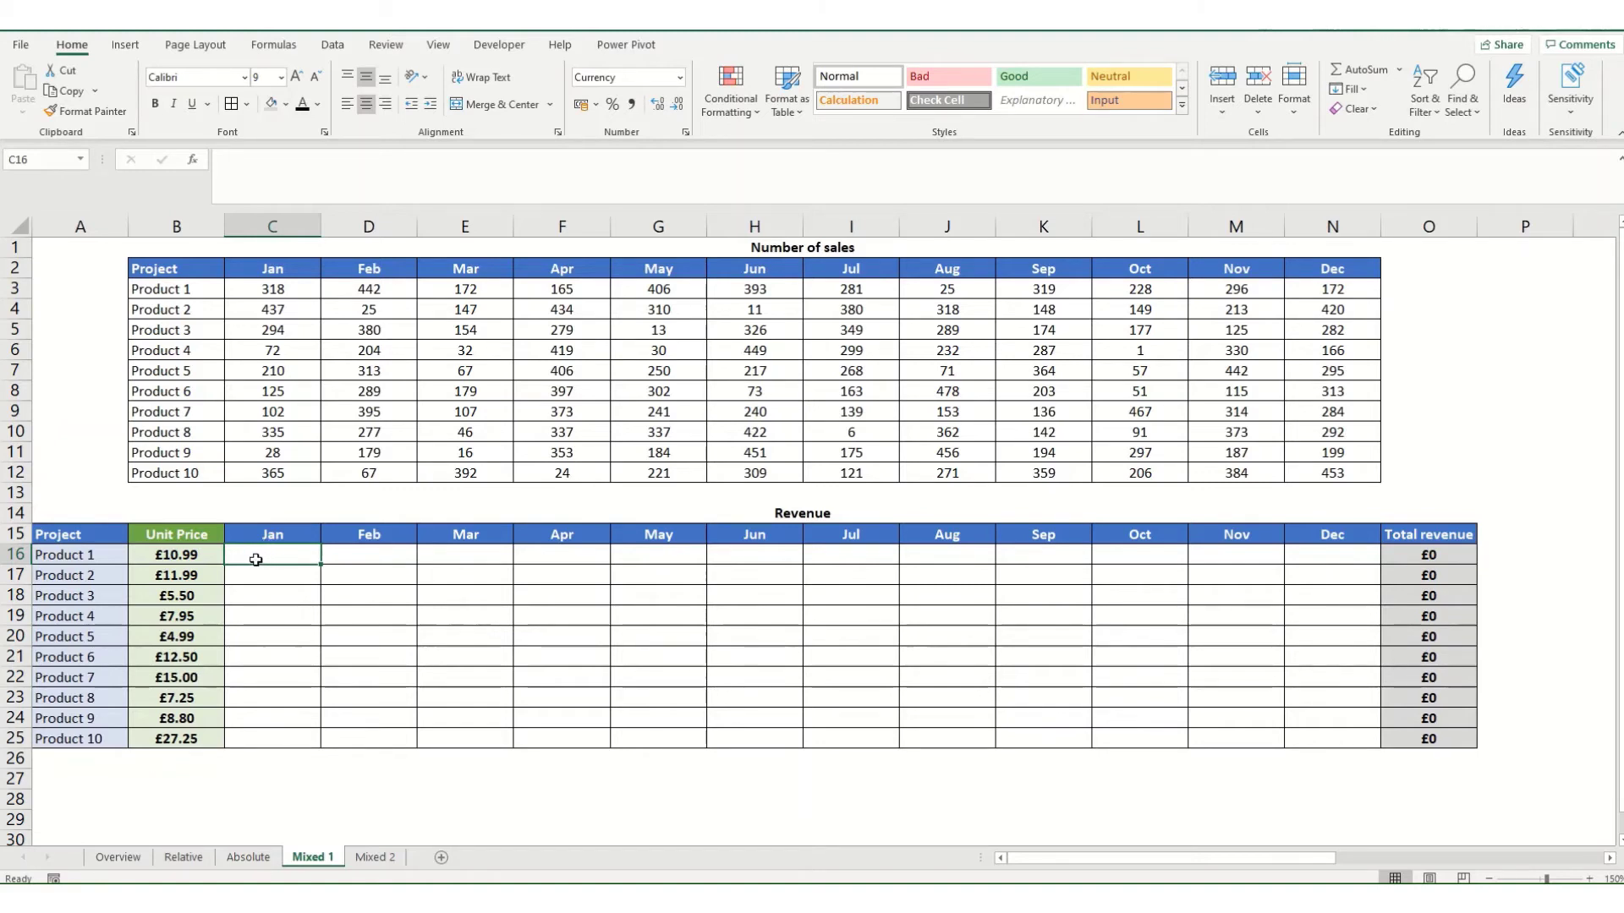
# - Enter =C3*$B16 in C16, cycling F4 until only the price column is locked
pyautogui.write('=')
pyautogui.click(270, 291)
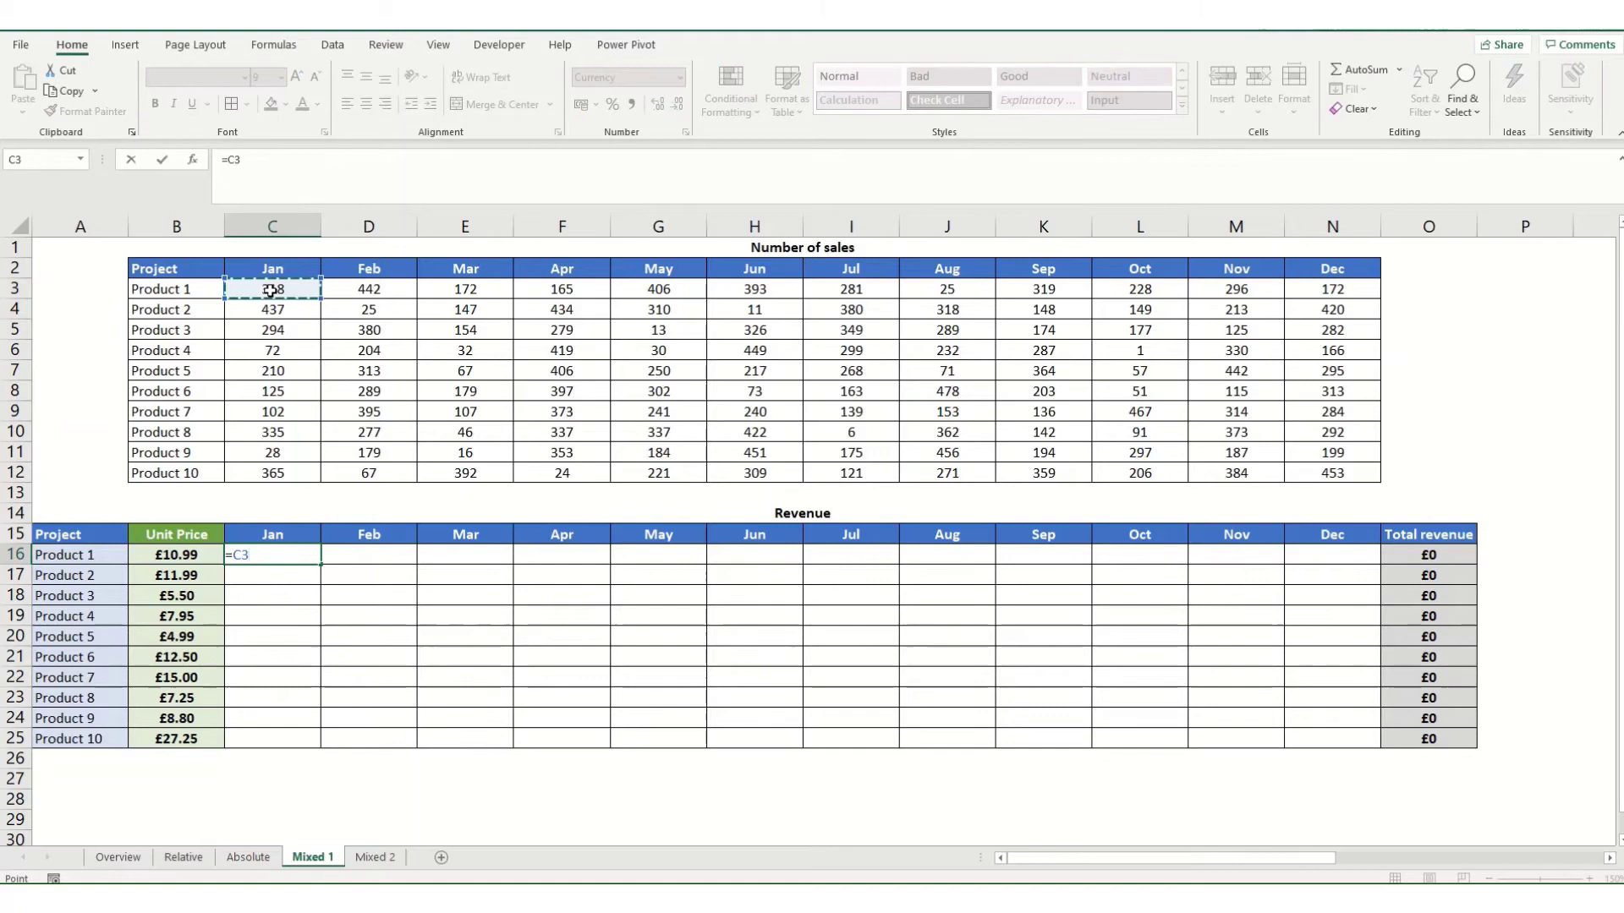
pyautogui.write('*')
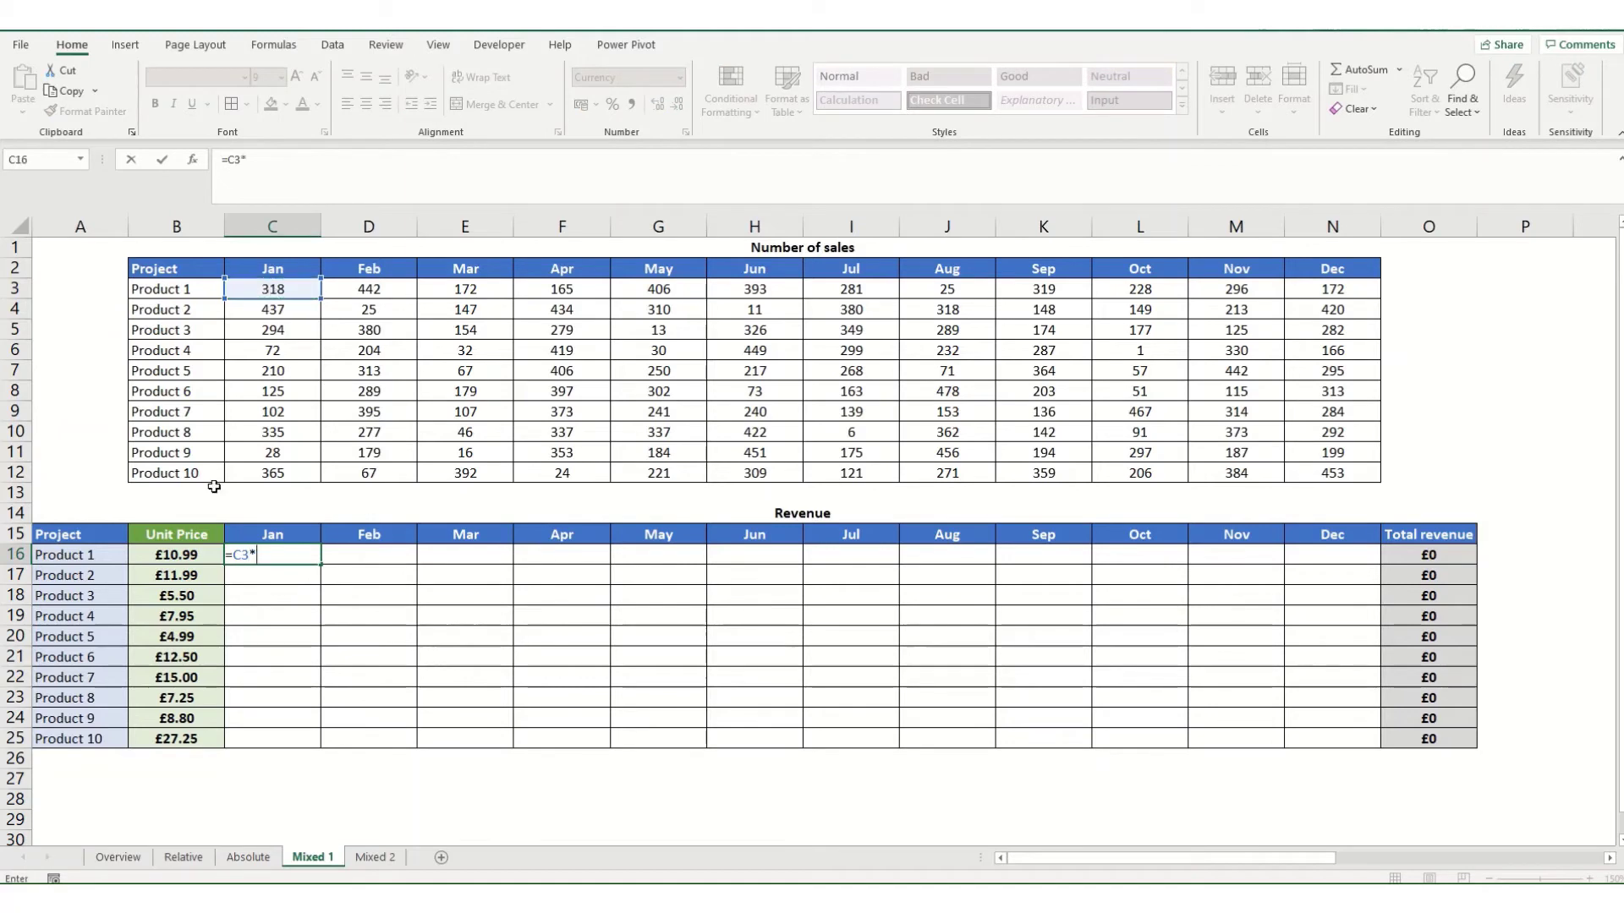
pyautogui.click(183, 554)
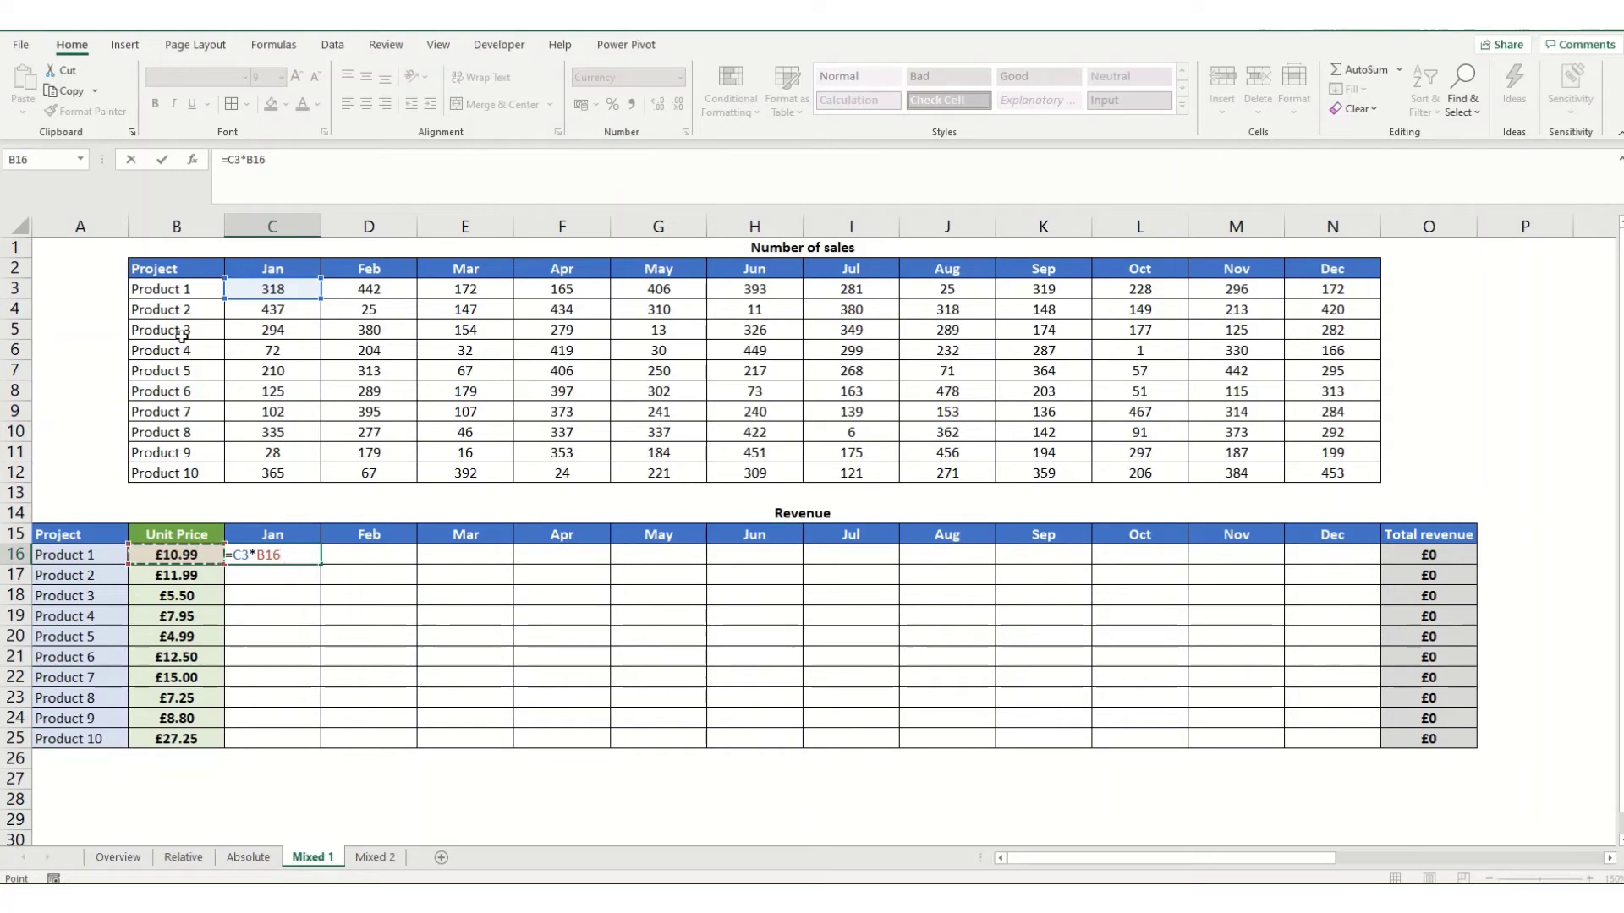
pyautogui.click(249, 162)
pyautogui.press('F4')
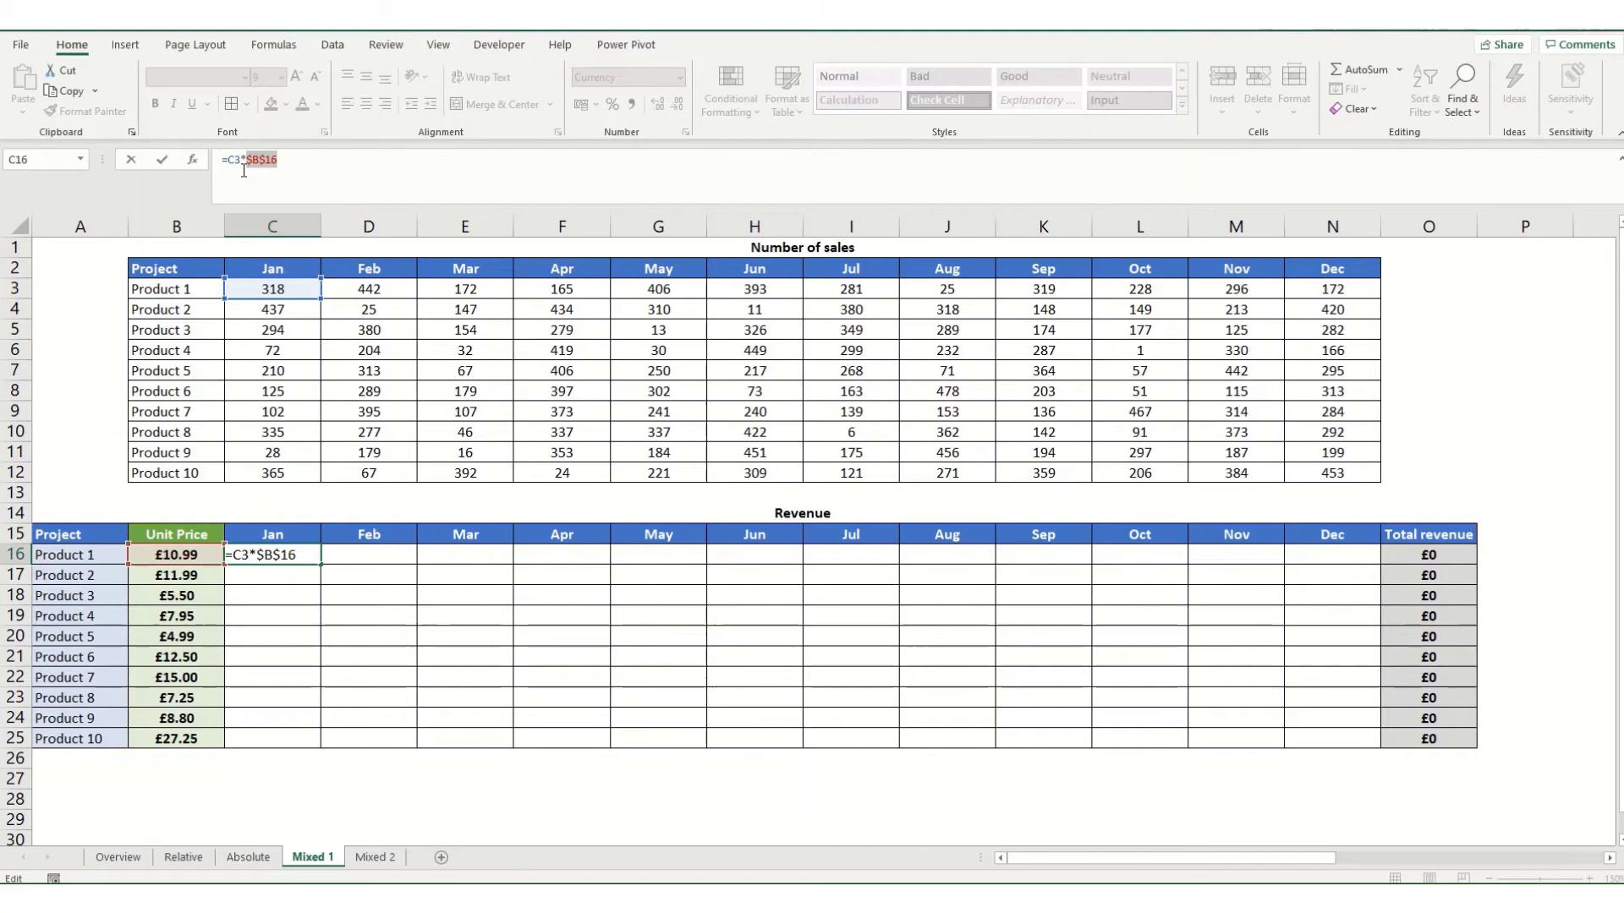
pyautogui.press('F4')
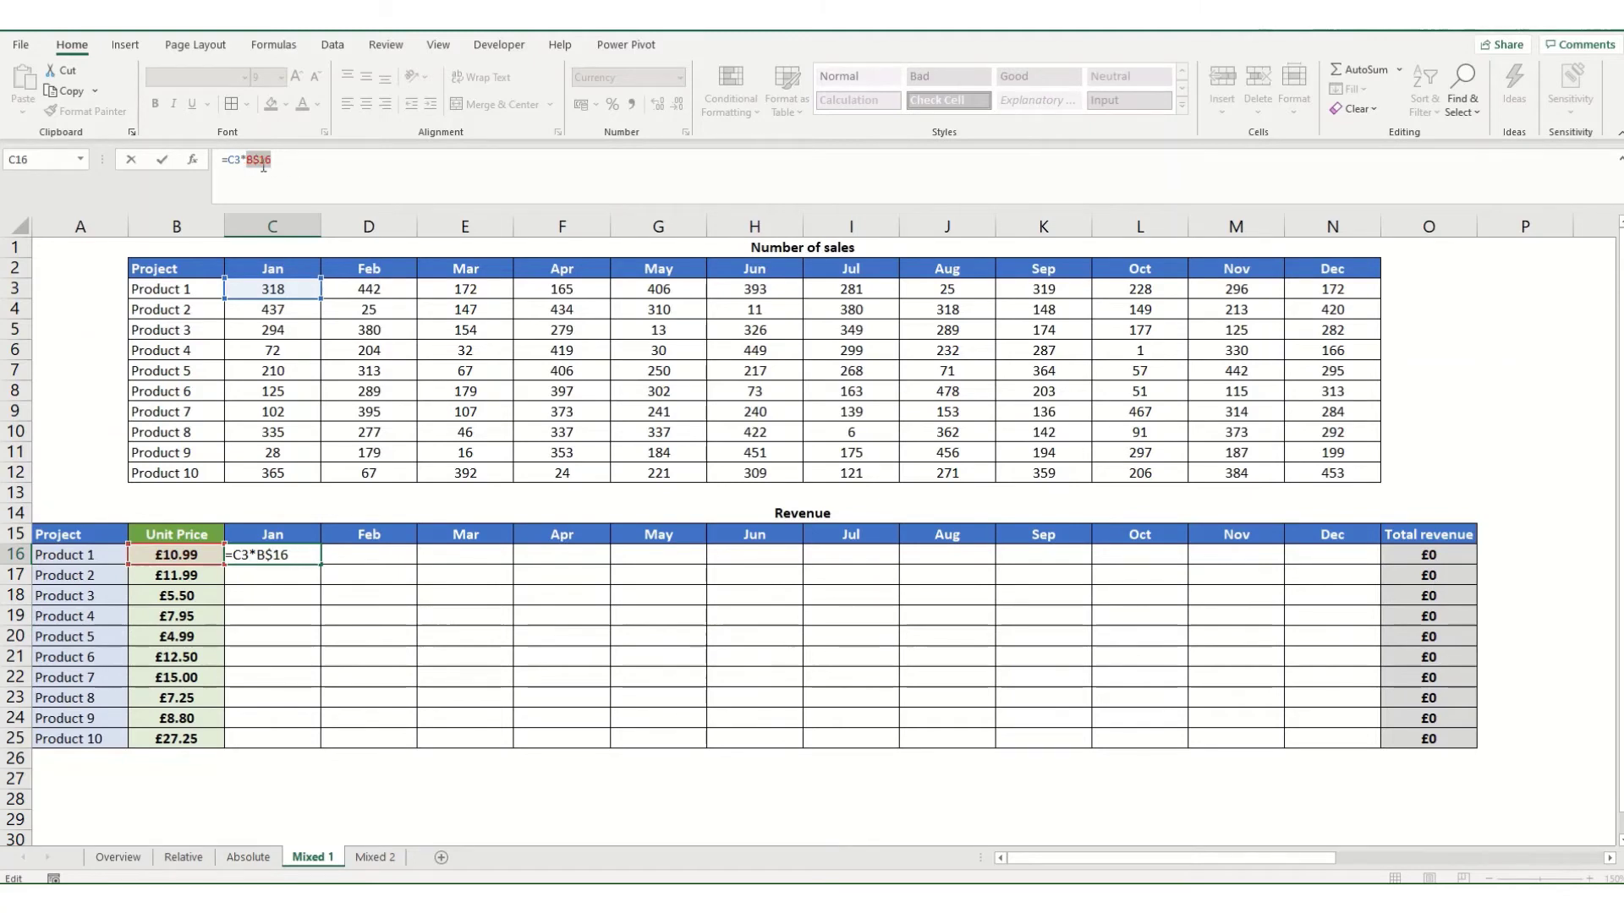
pyautogui.press('F4')
# - Fill C16's revenue formula down to C25 for Products 2–10 and check C17
pyautogui.press('Return')
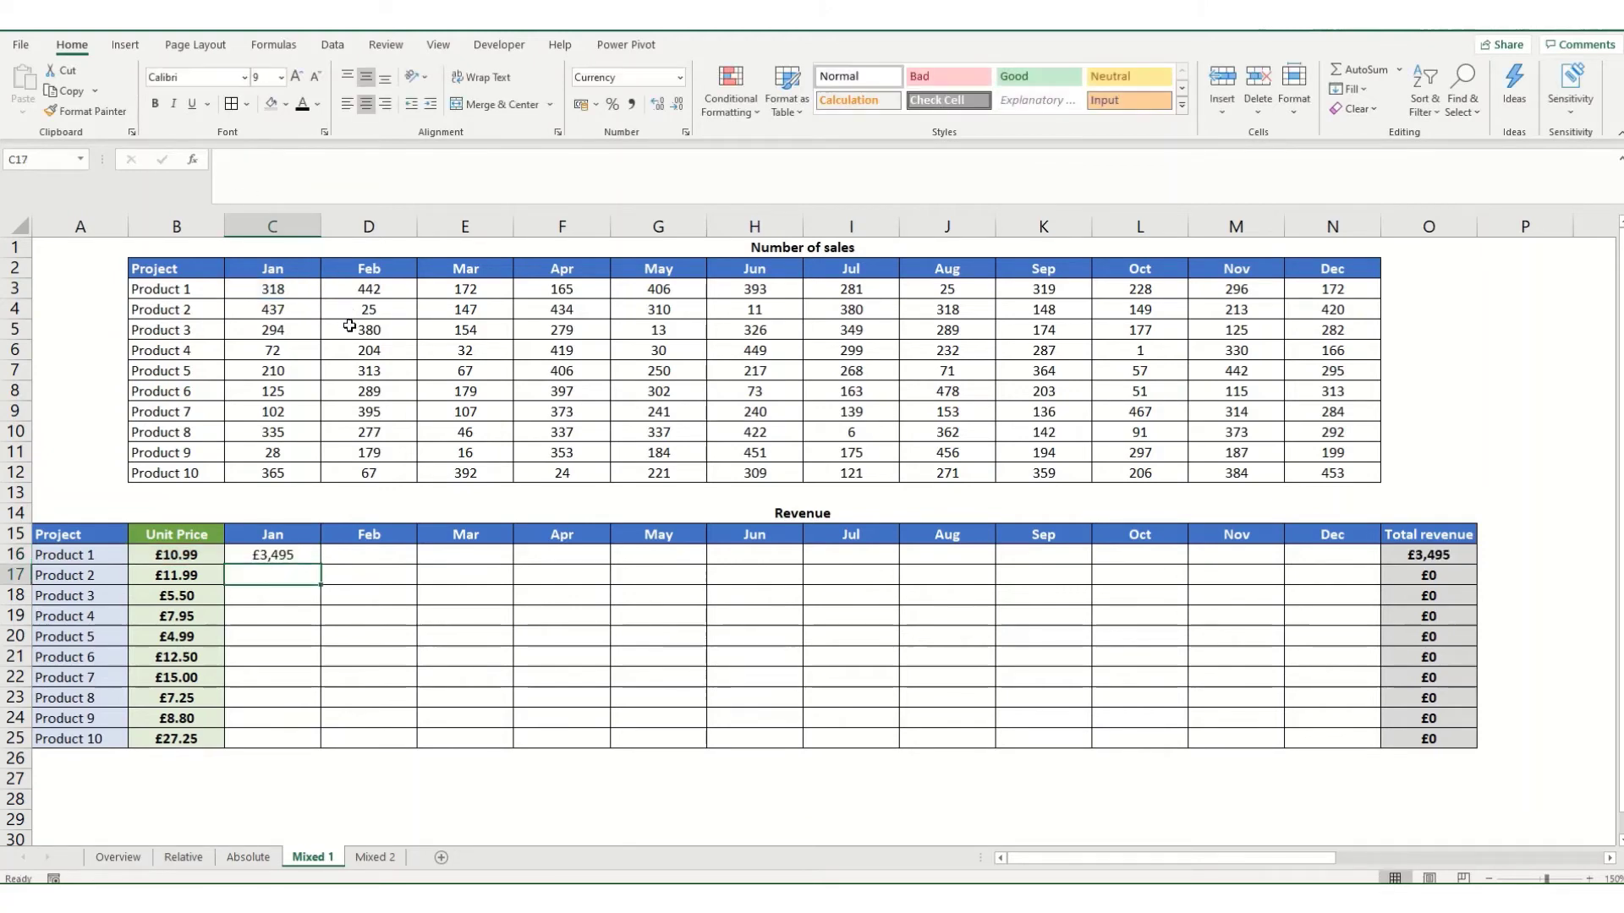
pyautogui.click(282, 554)
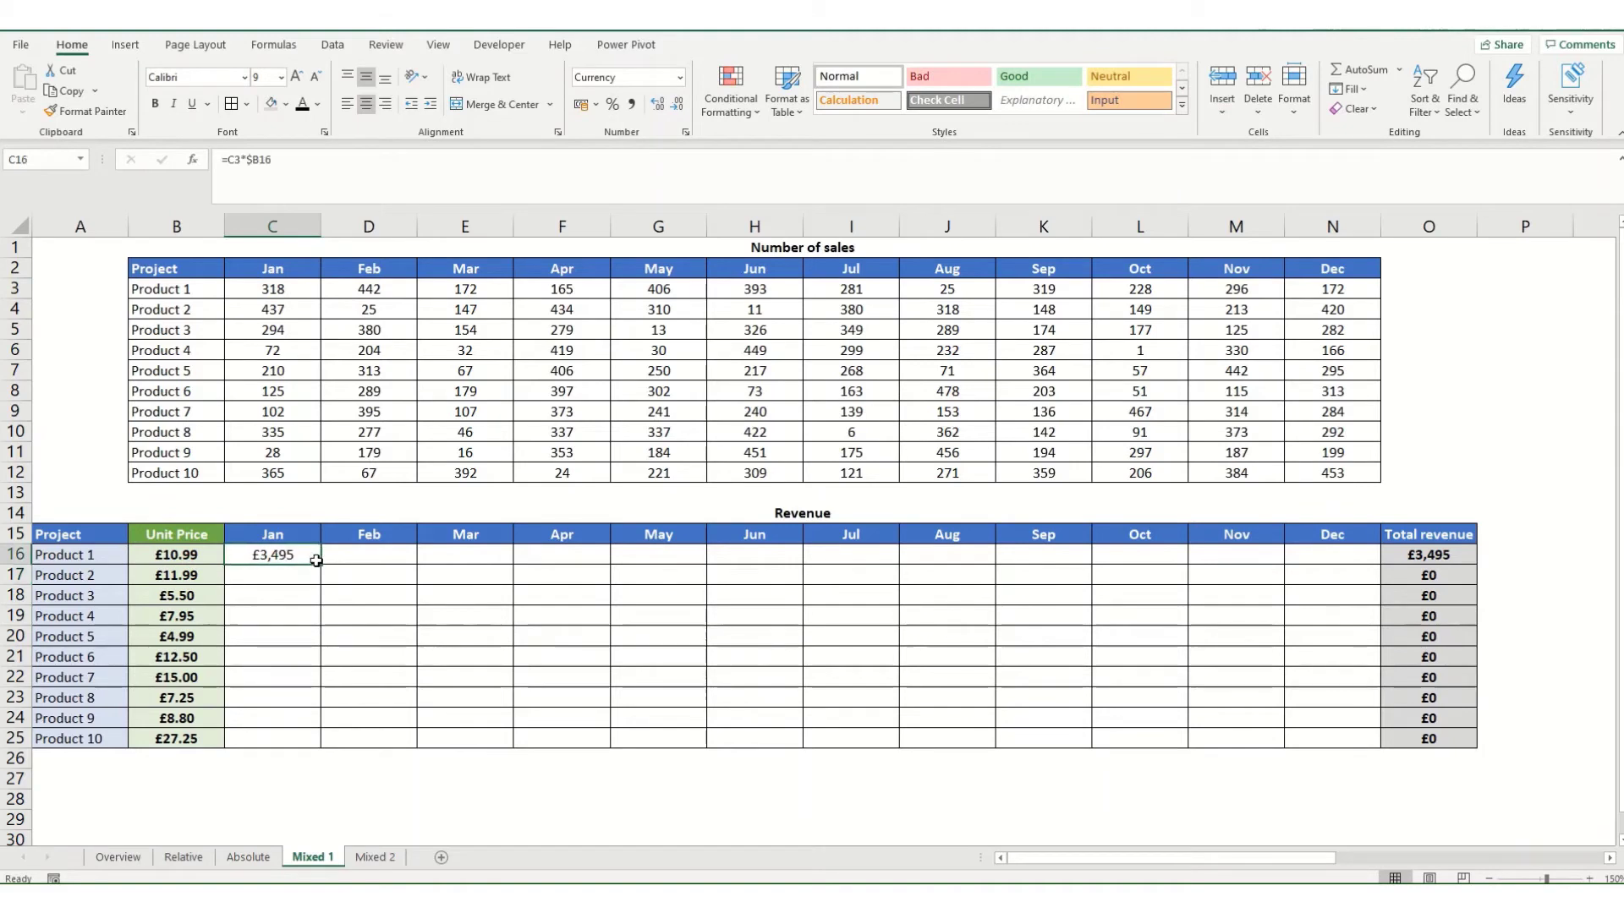
pyautogui.moveTo(326, 569); pyautogui.dragTo(326, 744)
pyautogui.click(273, 575)
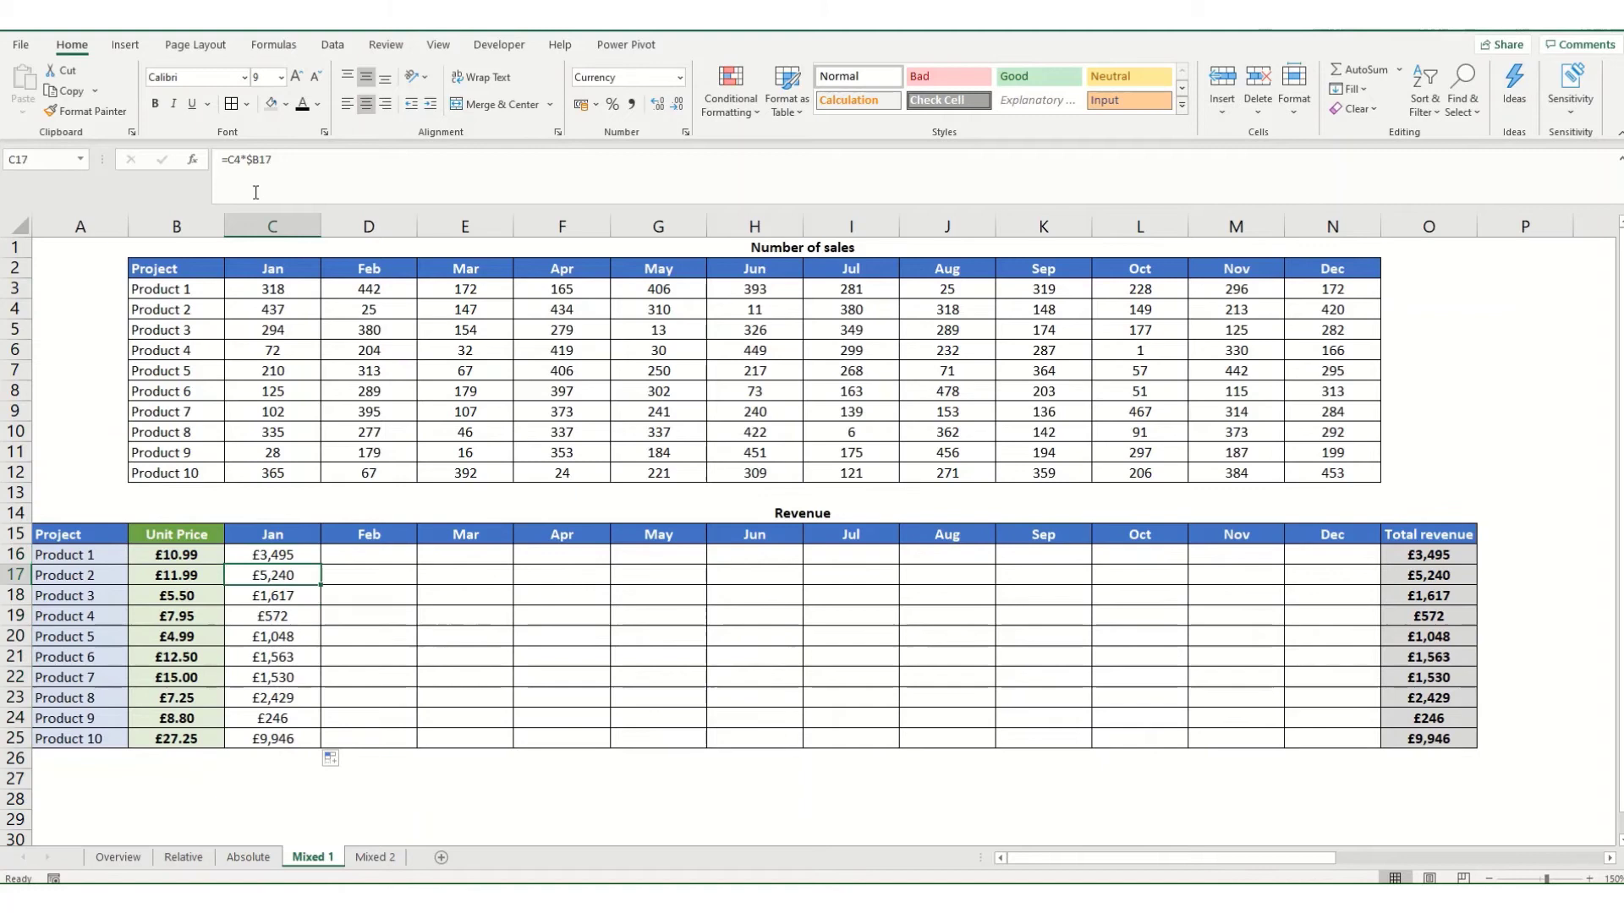
pyautogui.press('F2')
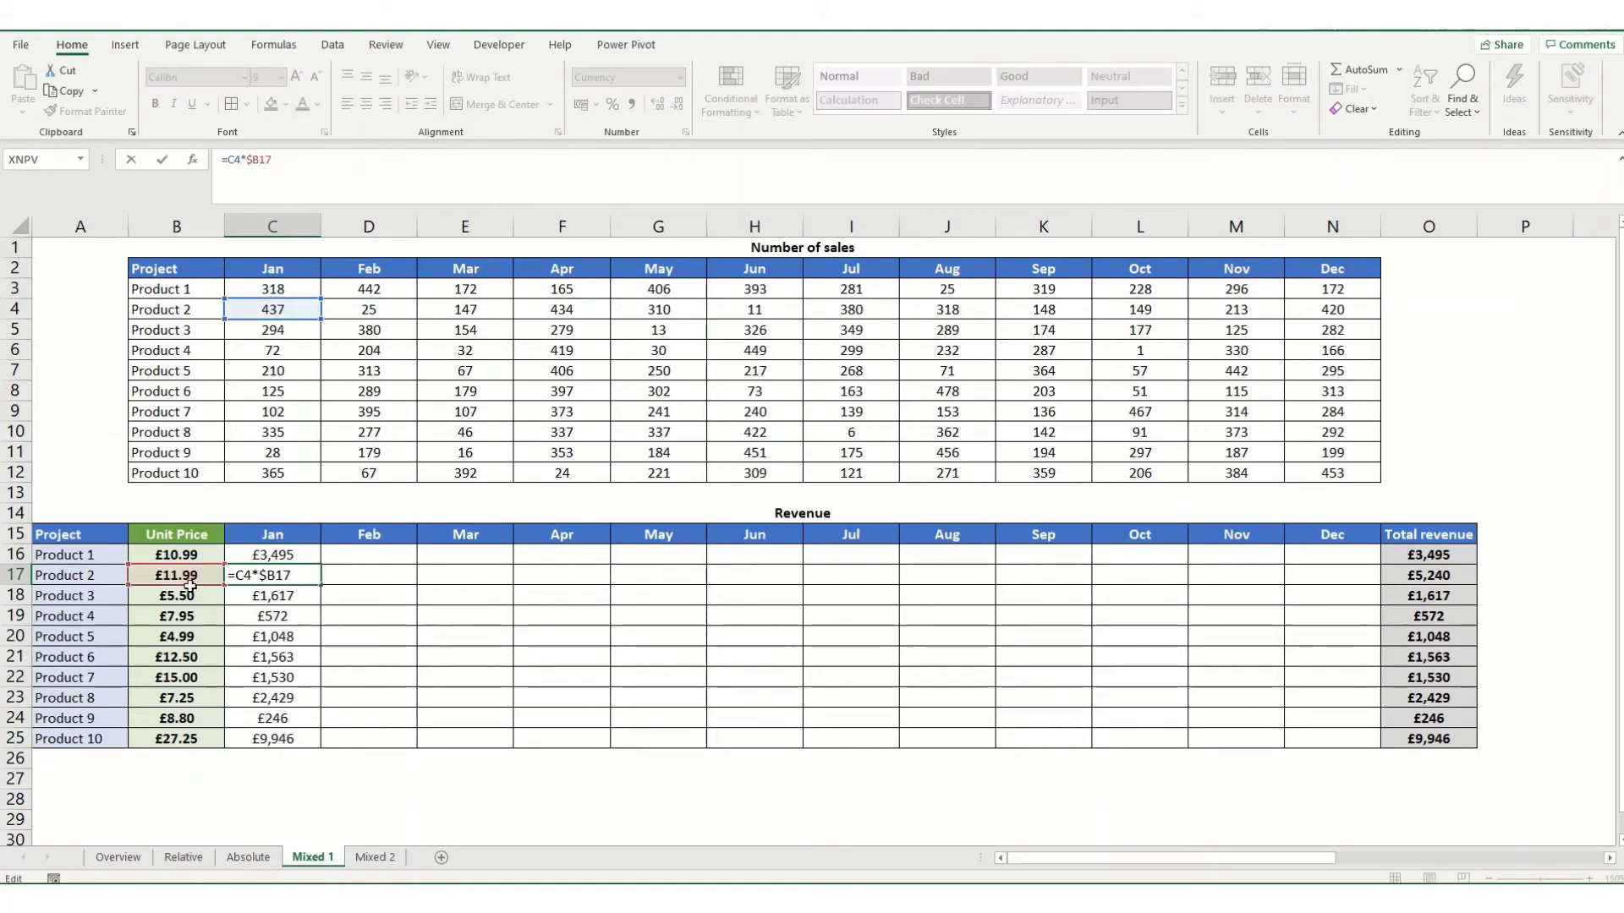
pyautogui.press('Escape')
# - Fill the revenue column right through column N and check D16's formula
pyautogui.moveTo(304, 560); pyautogui.dragTo(1294, 718)
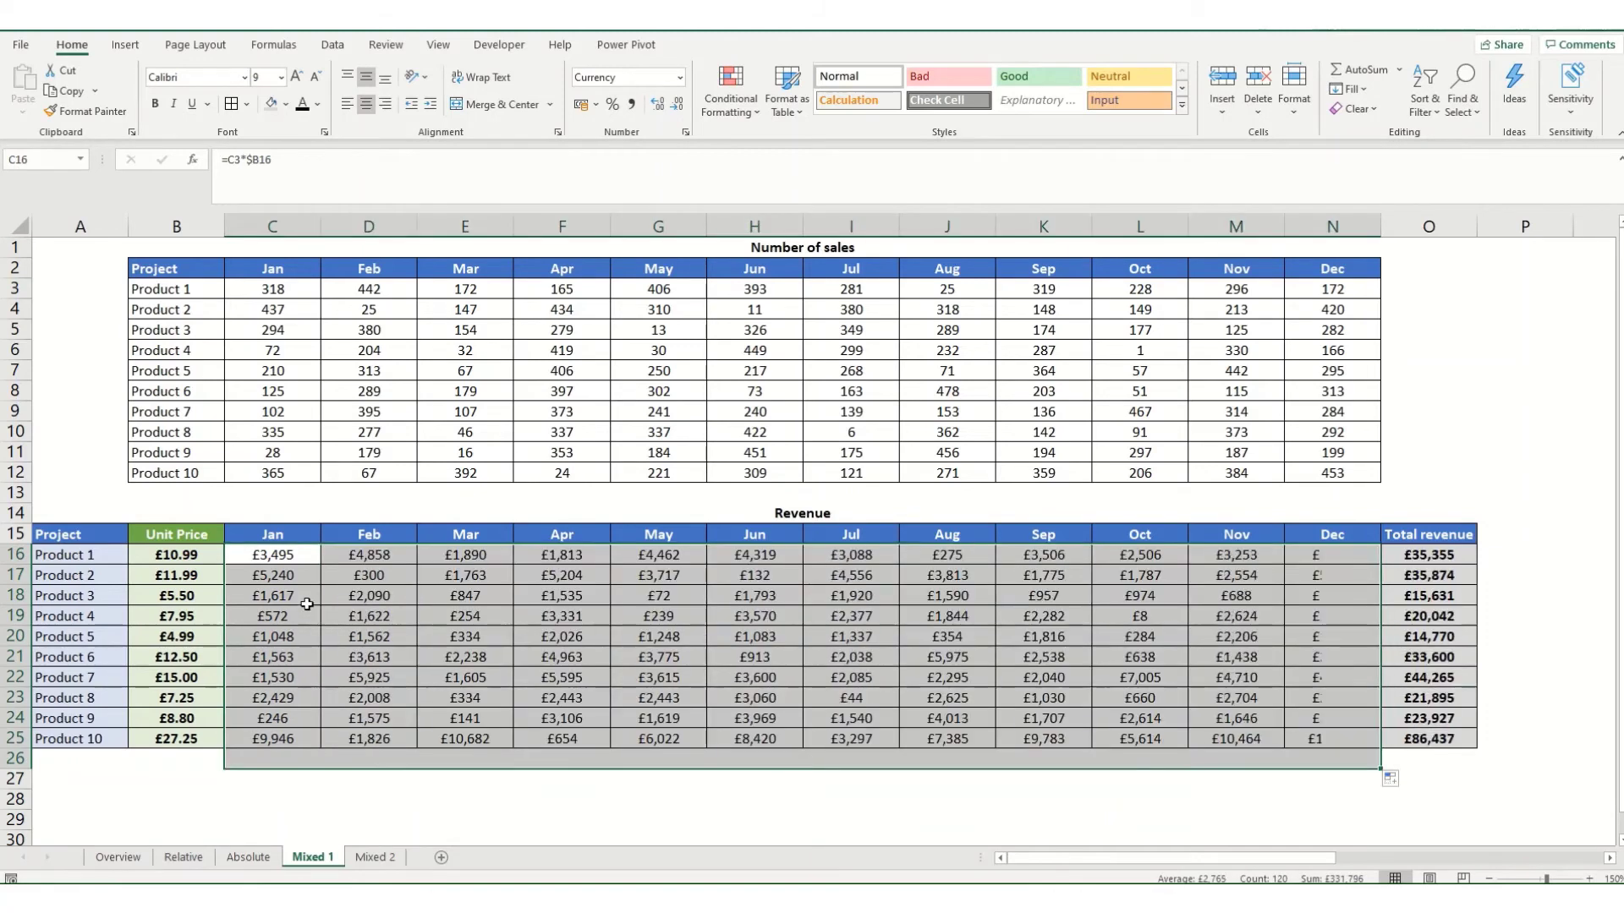
pyautogui.click(357, 553)
pyautogui.doubleClick(356, 553)
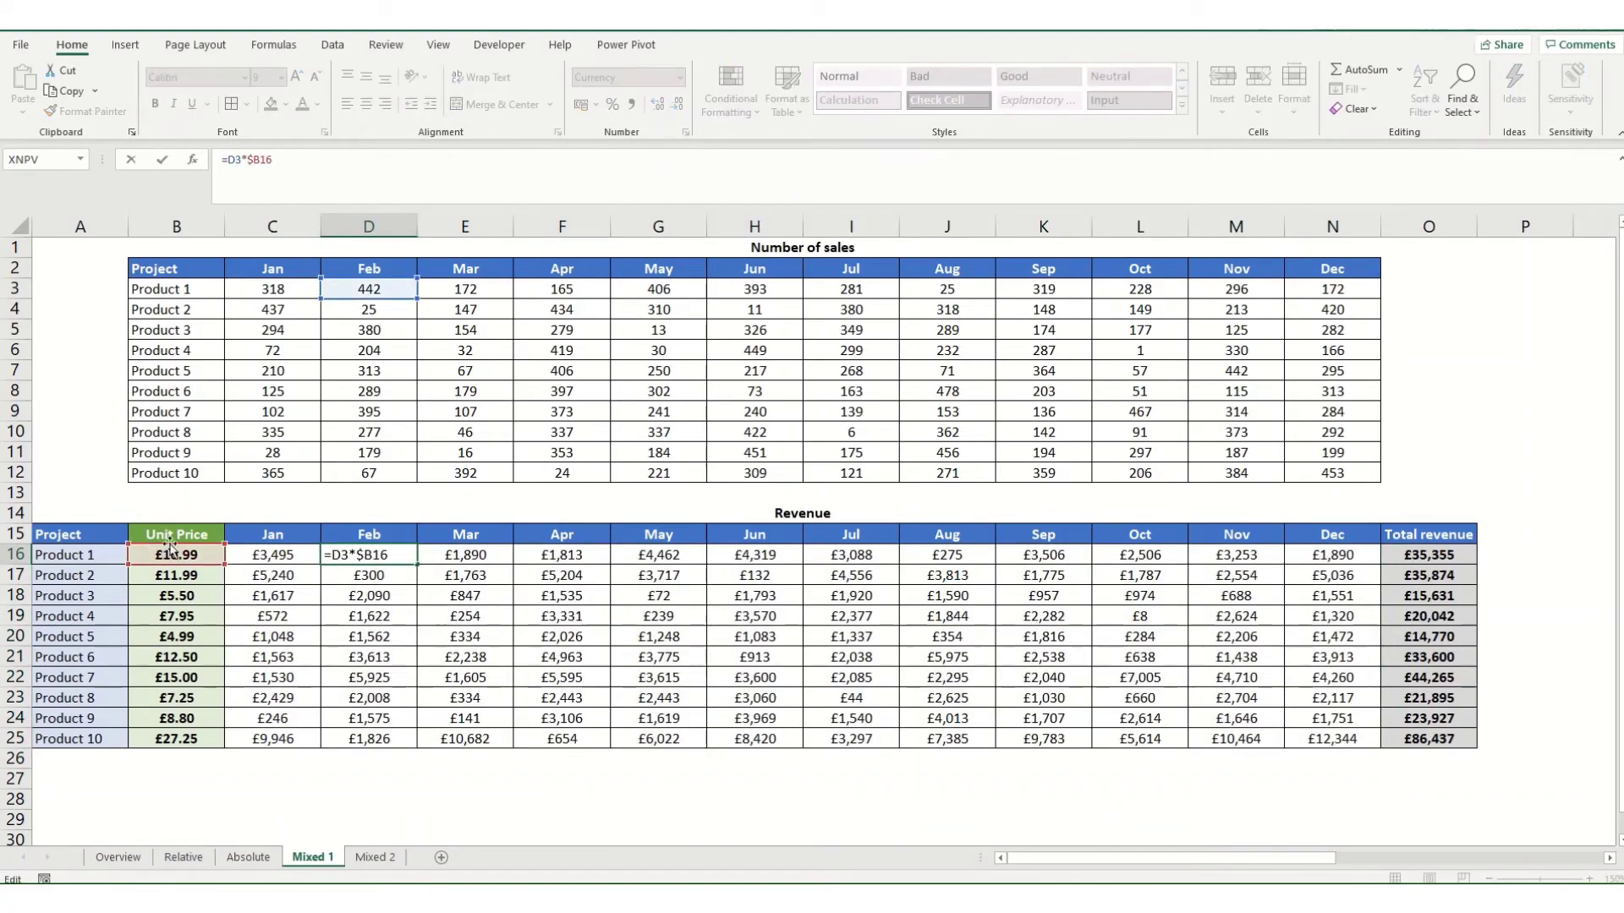
pyautogui.press('Tab')
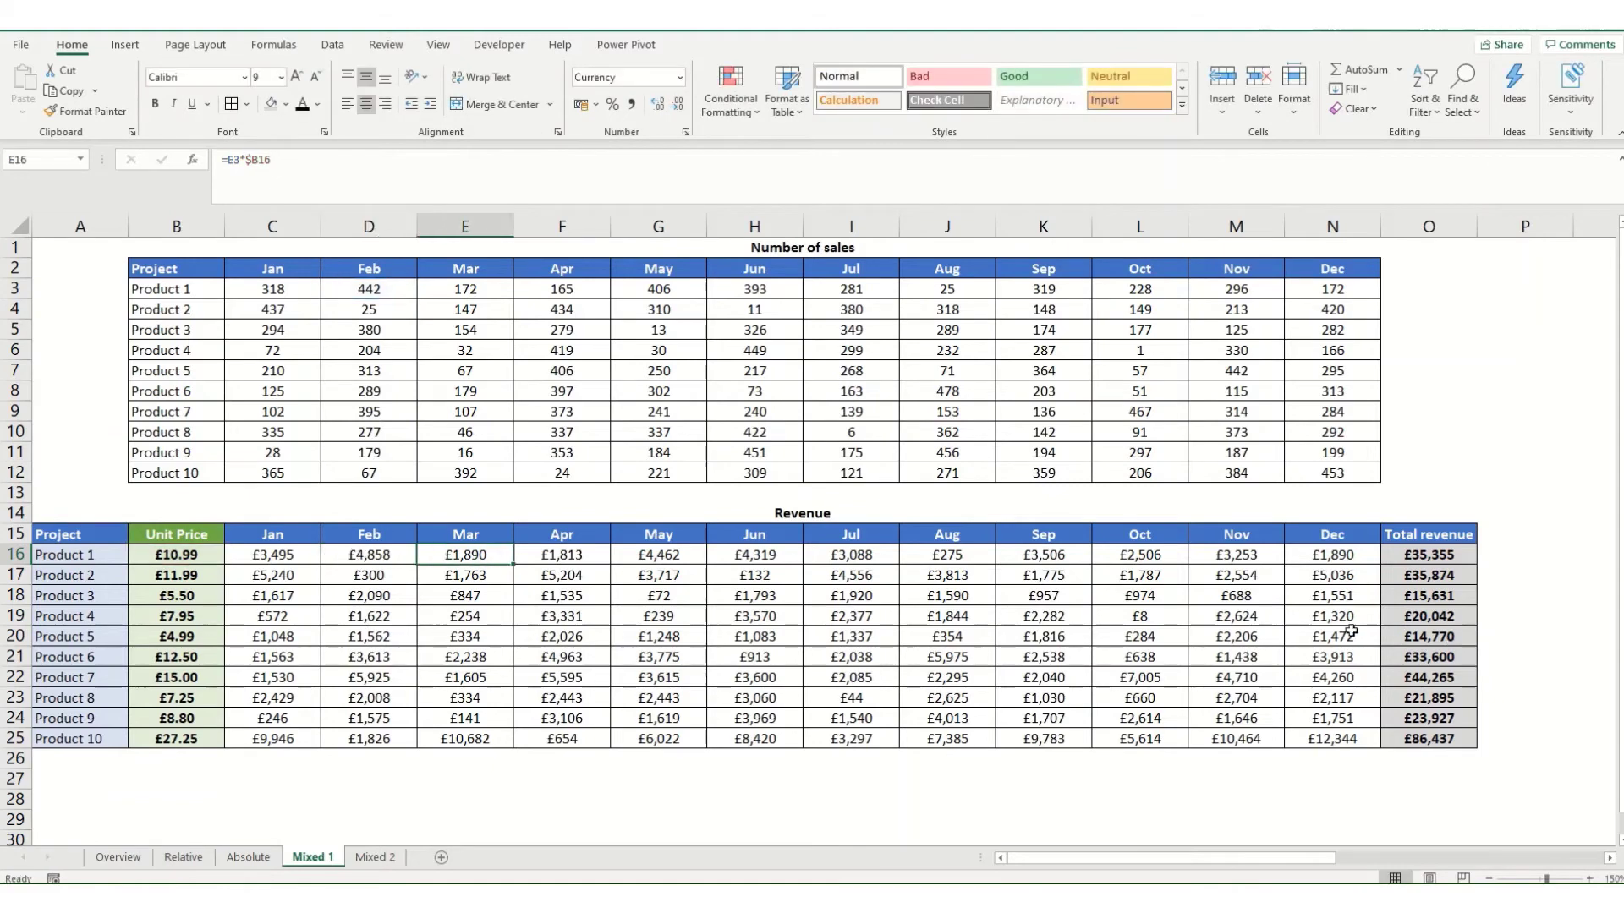
# - Clear the Feb–Dec revenue cells D16:N25 and remove the $ lock from C16's formula
pyautogui.moveTo(322, 555); pyautogui.dragTo(1325, 741)
pyautogui.press('Delete')
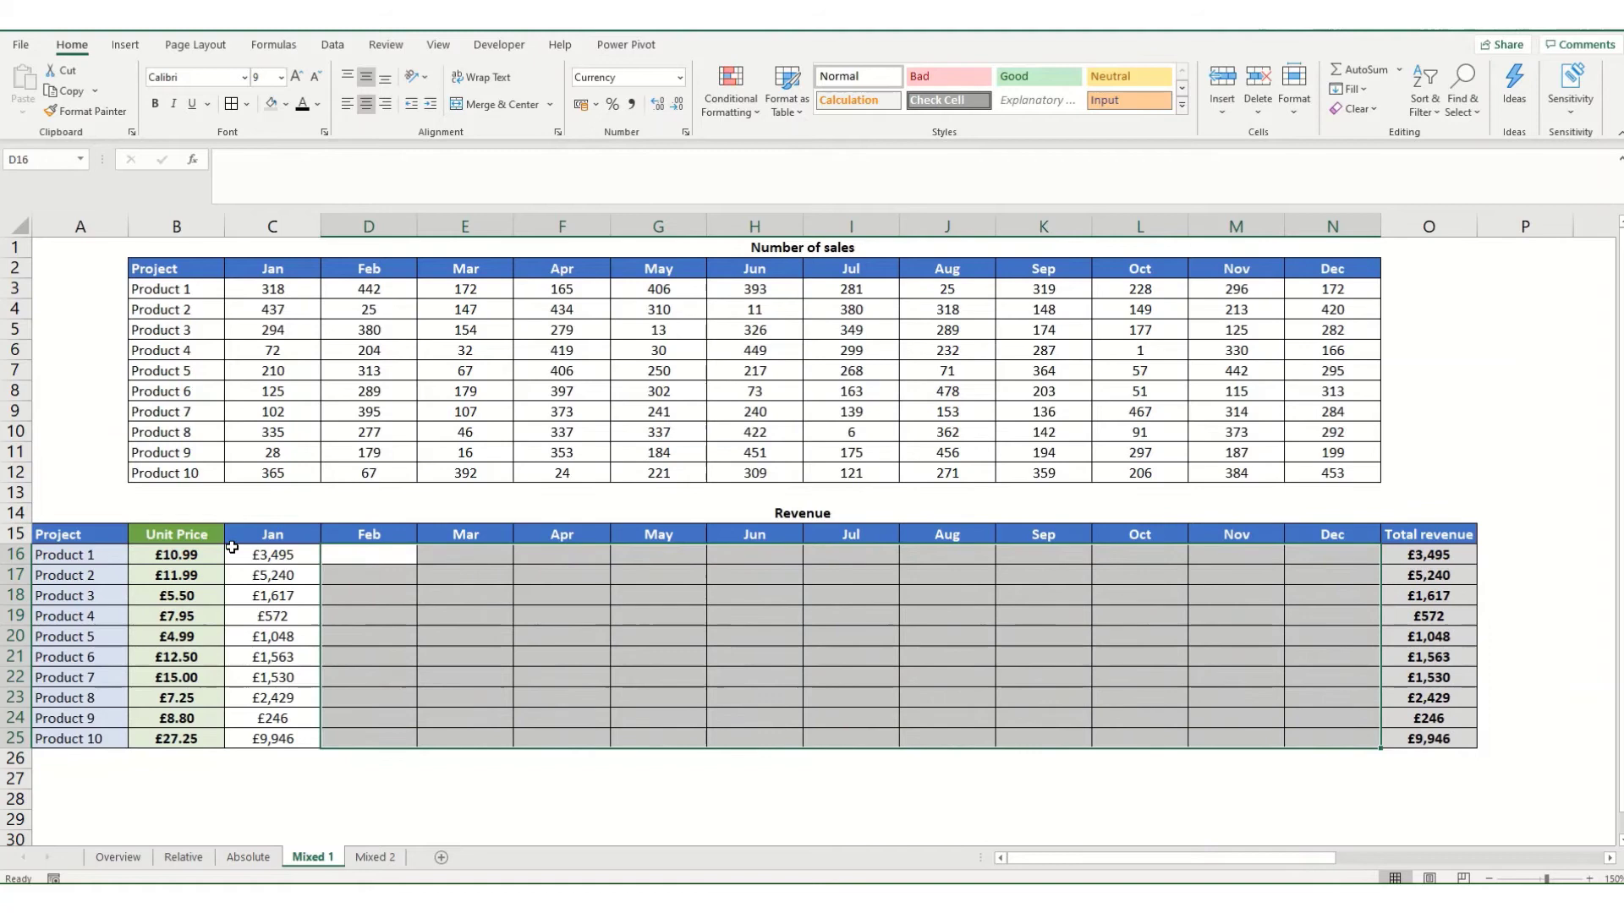
pyautogui.click(272, 555)
pyautogui.click(258, 159)
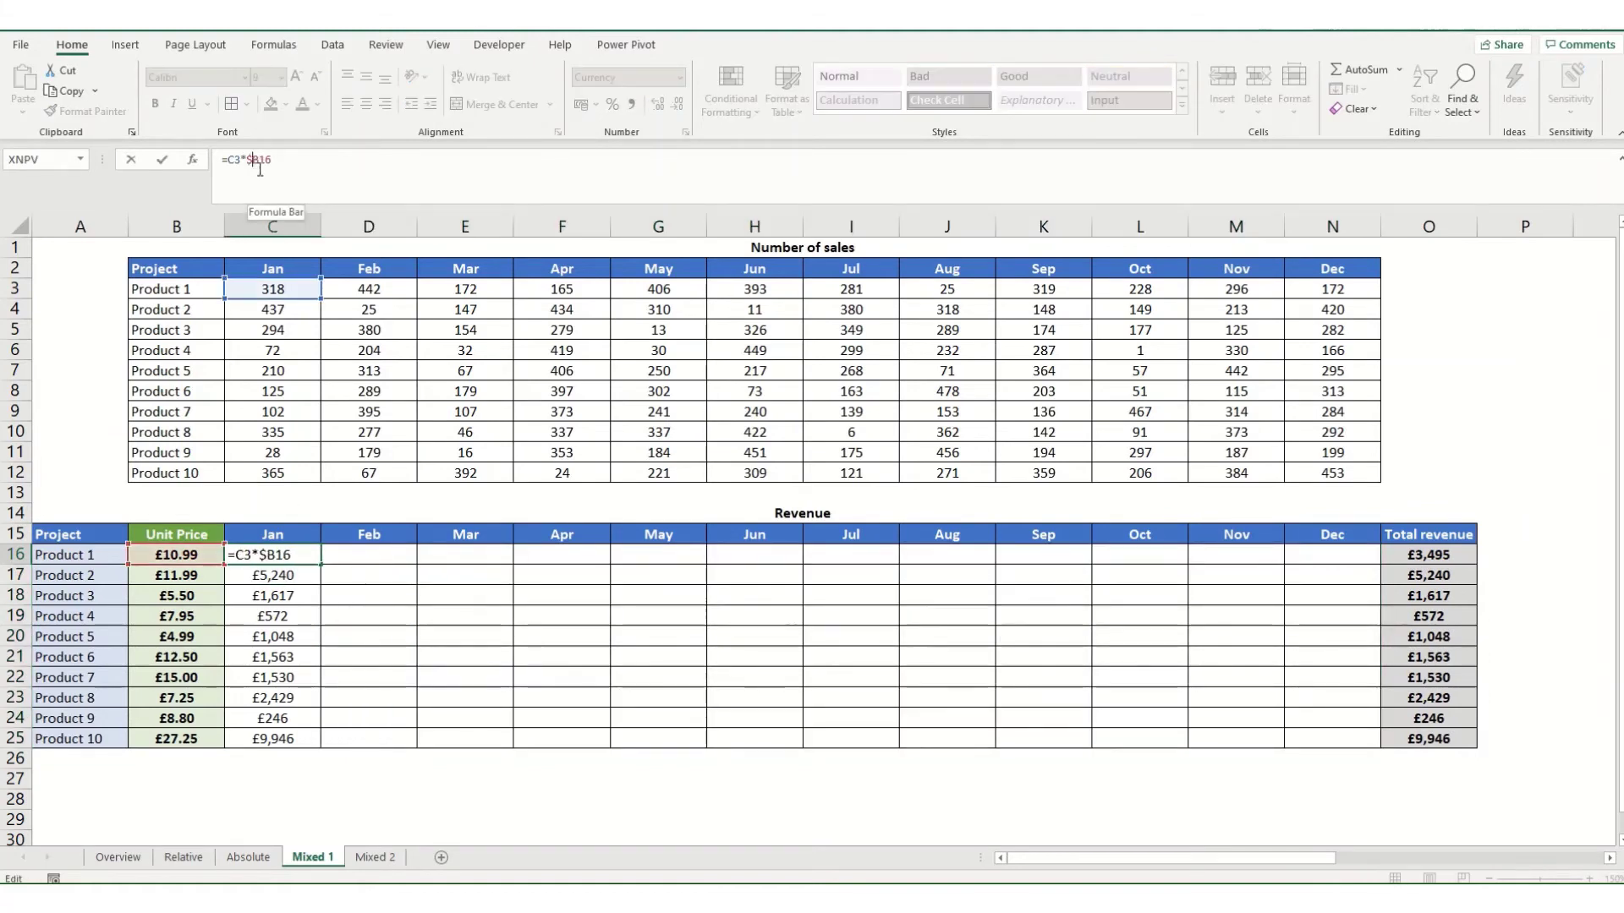
pyautogui.press('Return')
# - Fill C16 across to J16 to show the shifted-reference error, then undo it
pyautogui.click(296, 558)
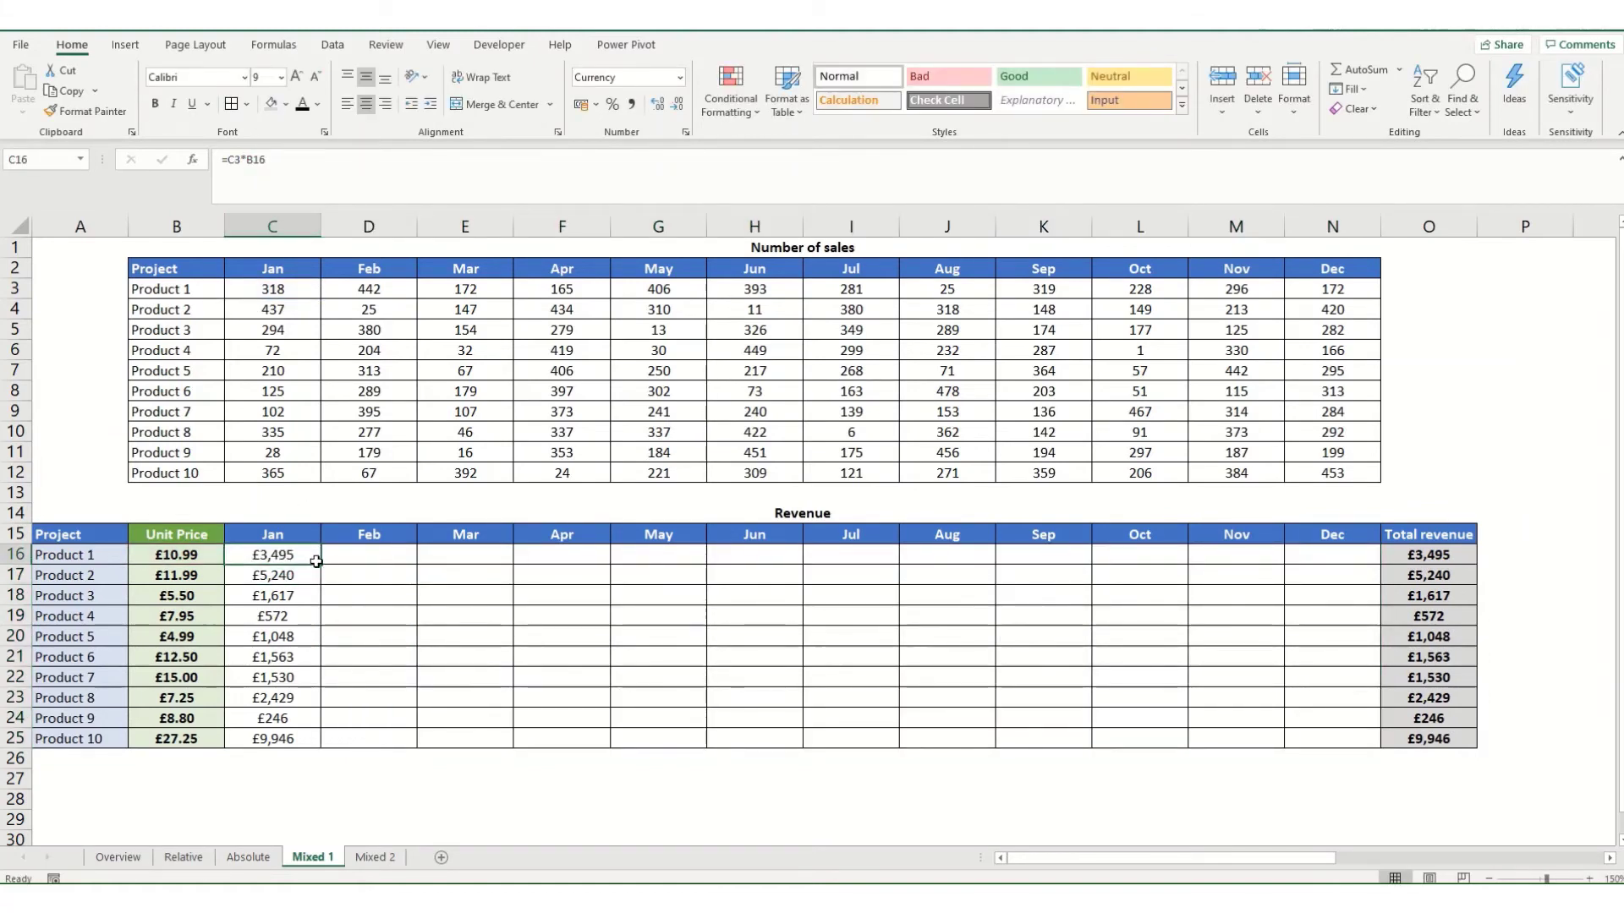
pyautogui.moveTo(322, 565); pyautogui.dragTo(982, 564)
pyautogui.doubleClick(374, 555)
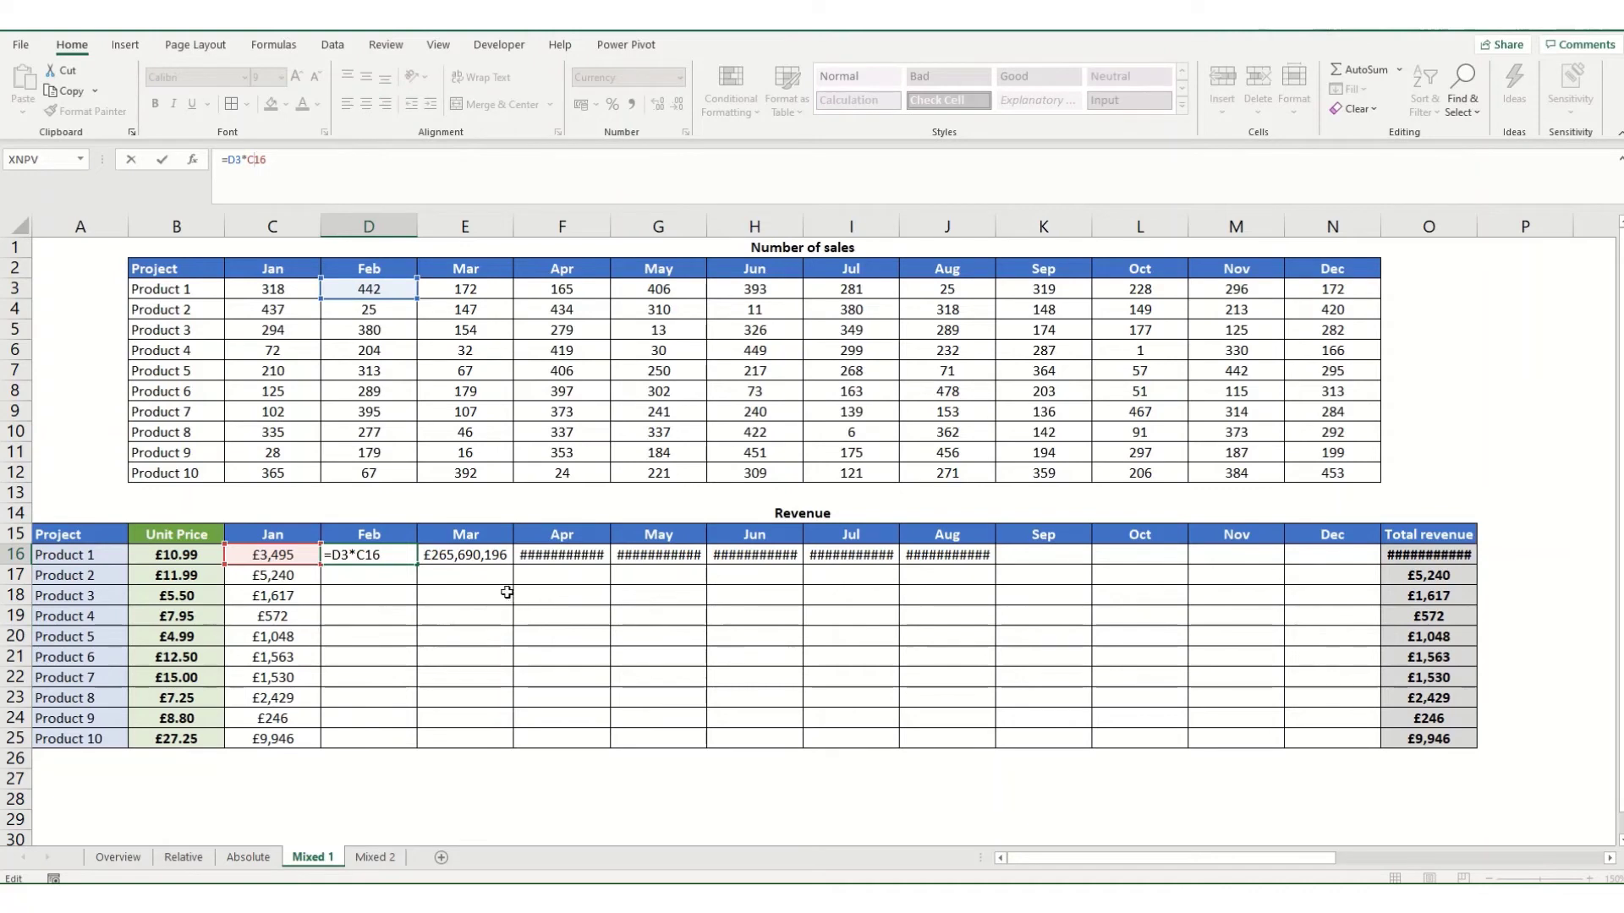
pyautogui.press('Escape')
pyautogui.hotkey('ctrl', 'z')
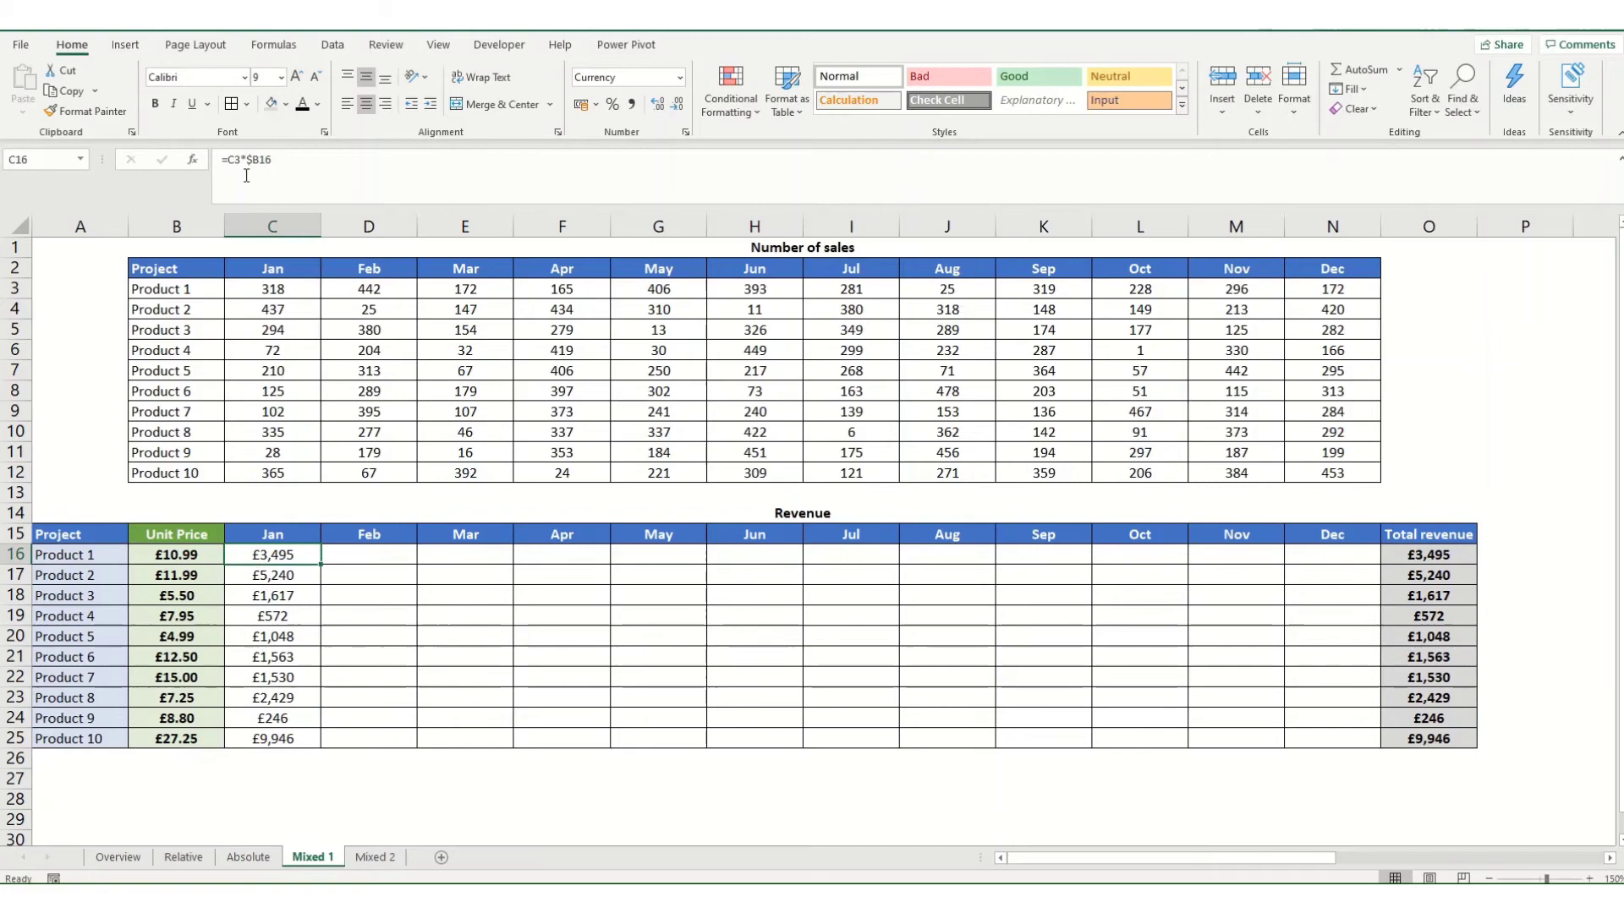
# - Build =B3*B$18 in Mixed 2's B19, pressing F4 twice to lock the price row
pyautogui.click(246, 175)
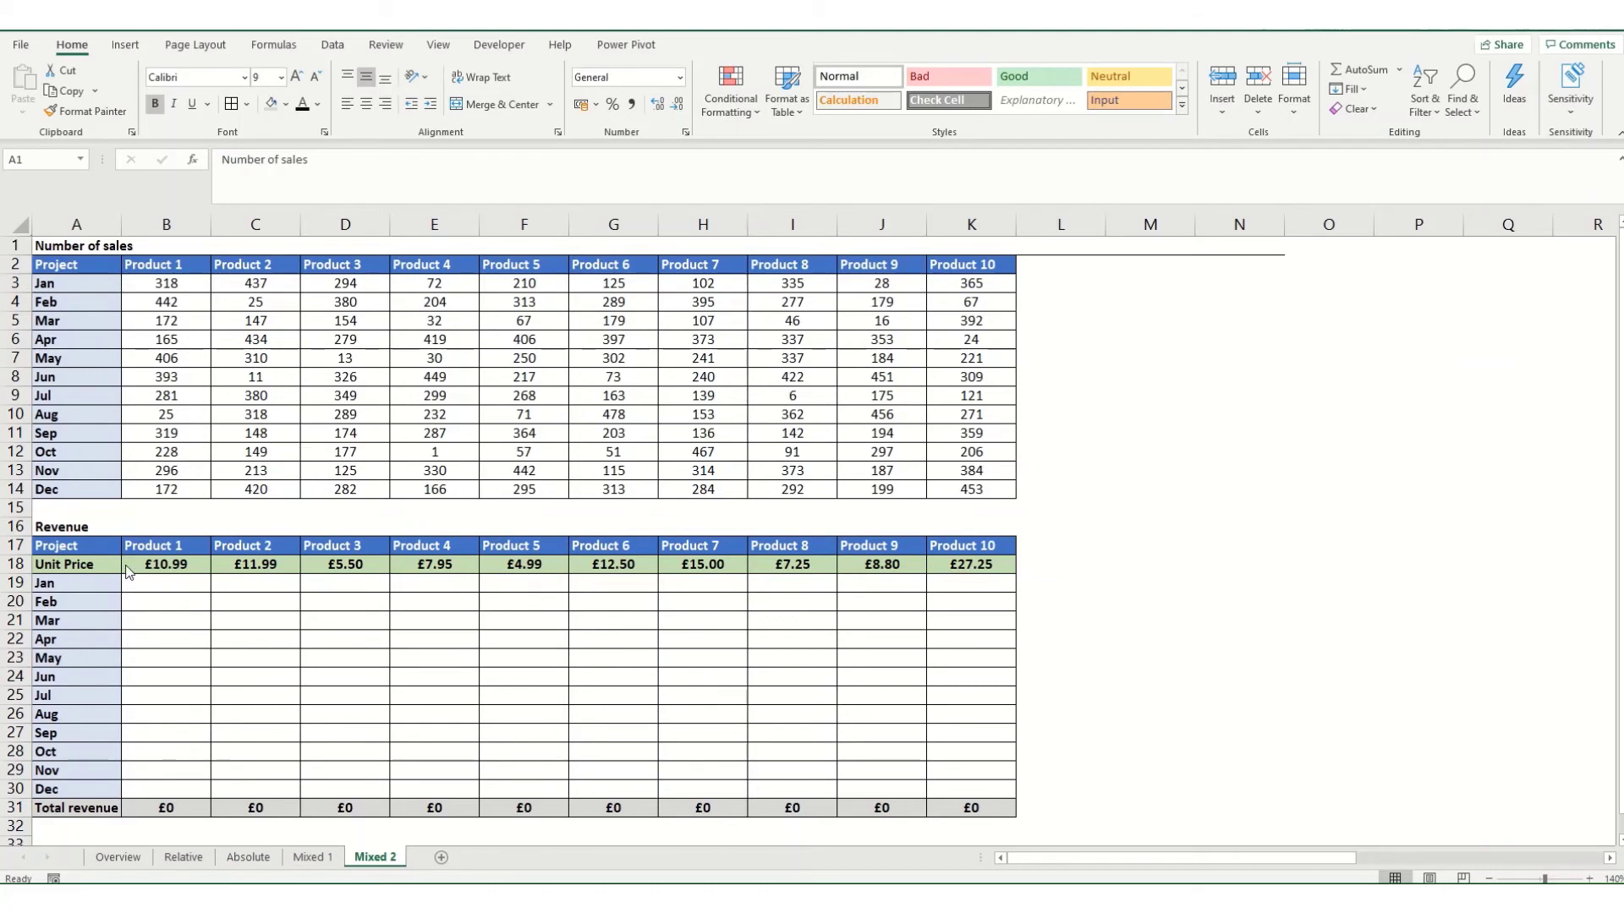
pyautogui.click(165, 585)
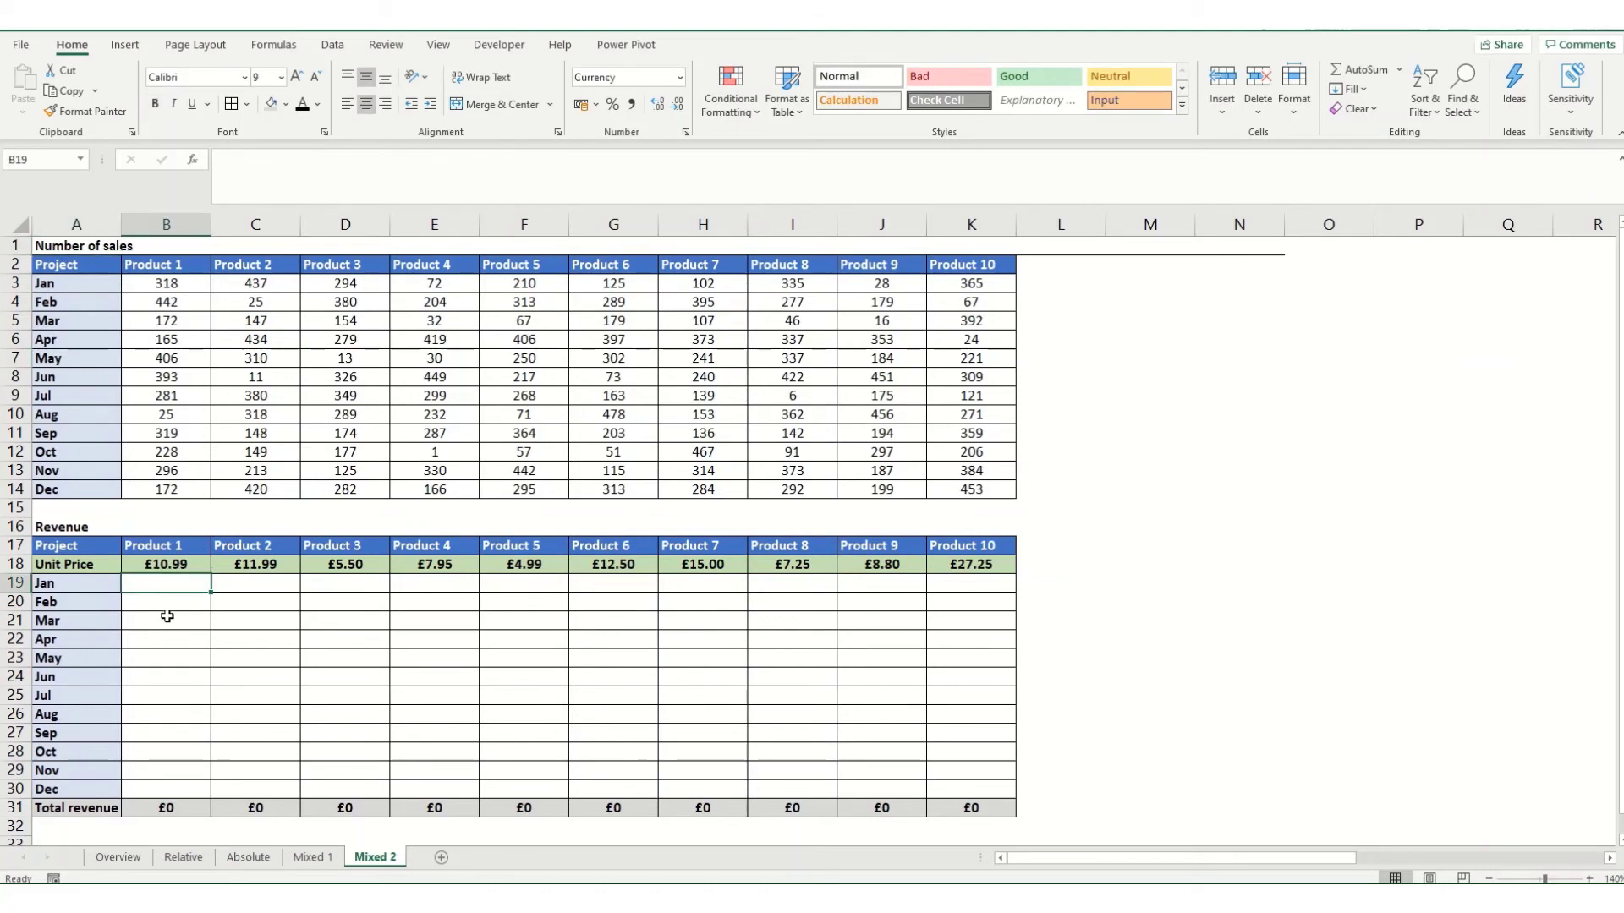
pyautogui.write('=')
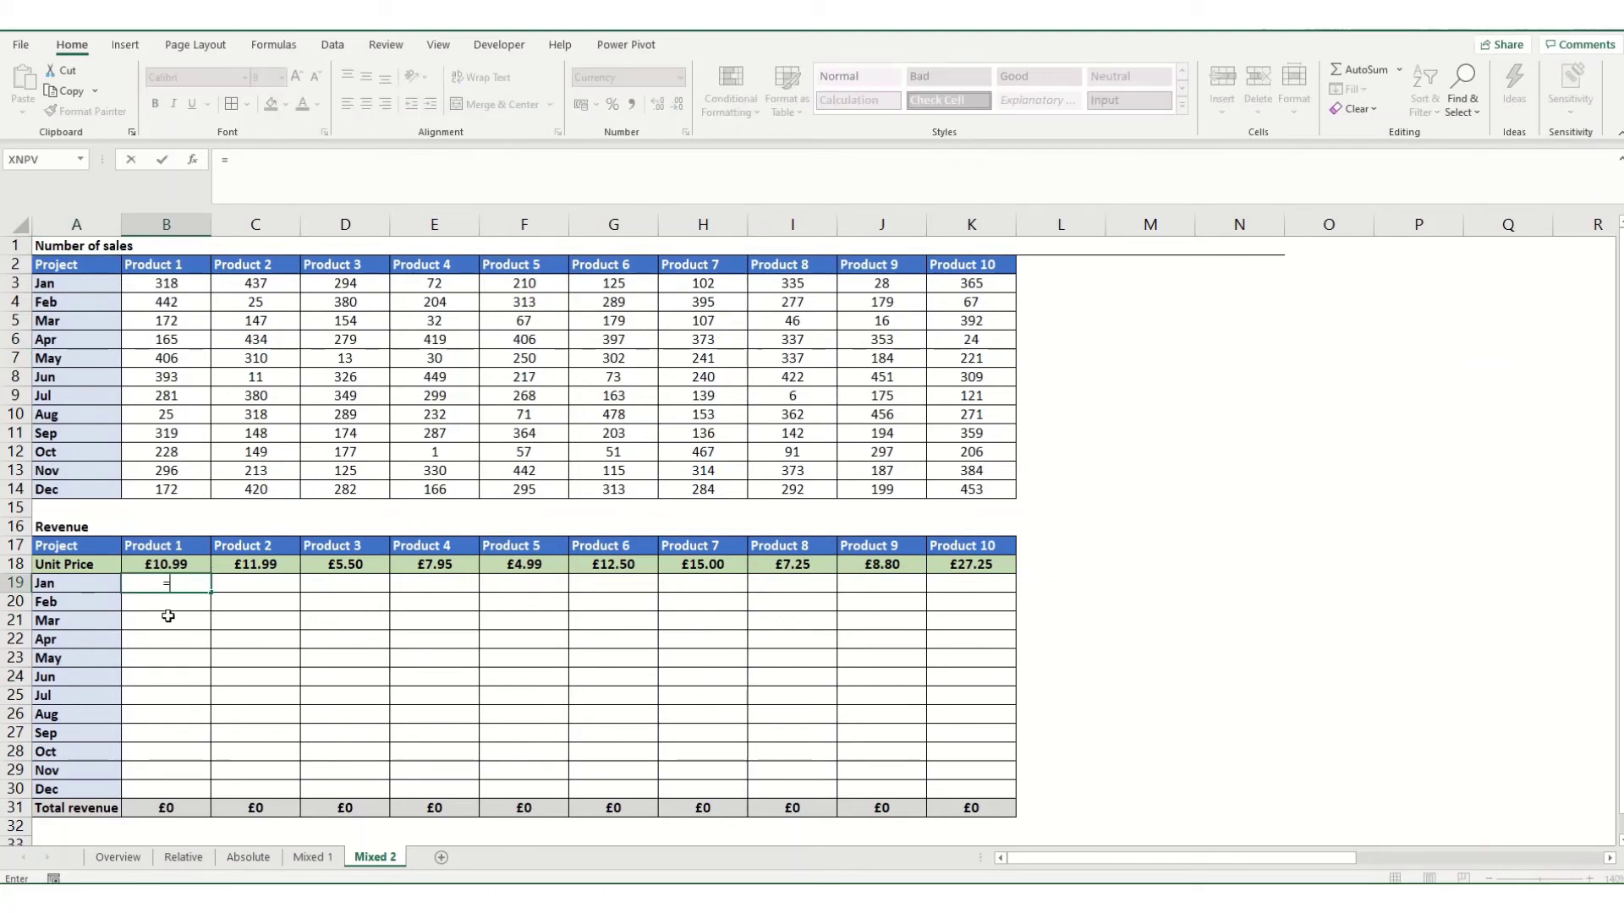
pyautogui.click(177, 282)
pyautogui.write('*')
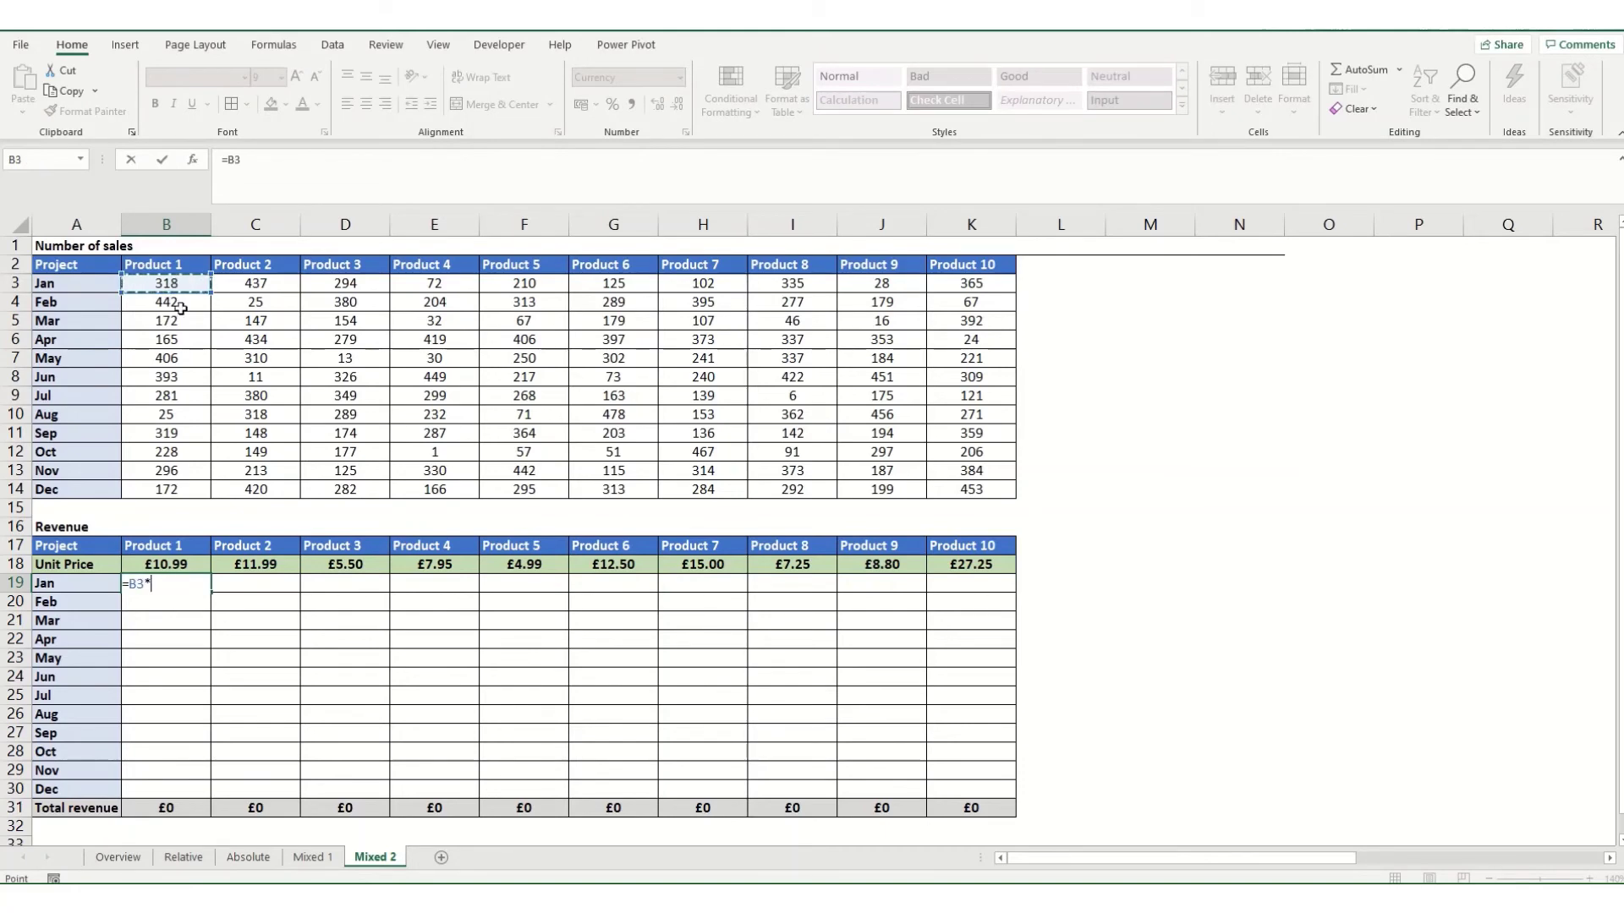
pyautogui.click(174, 562)
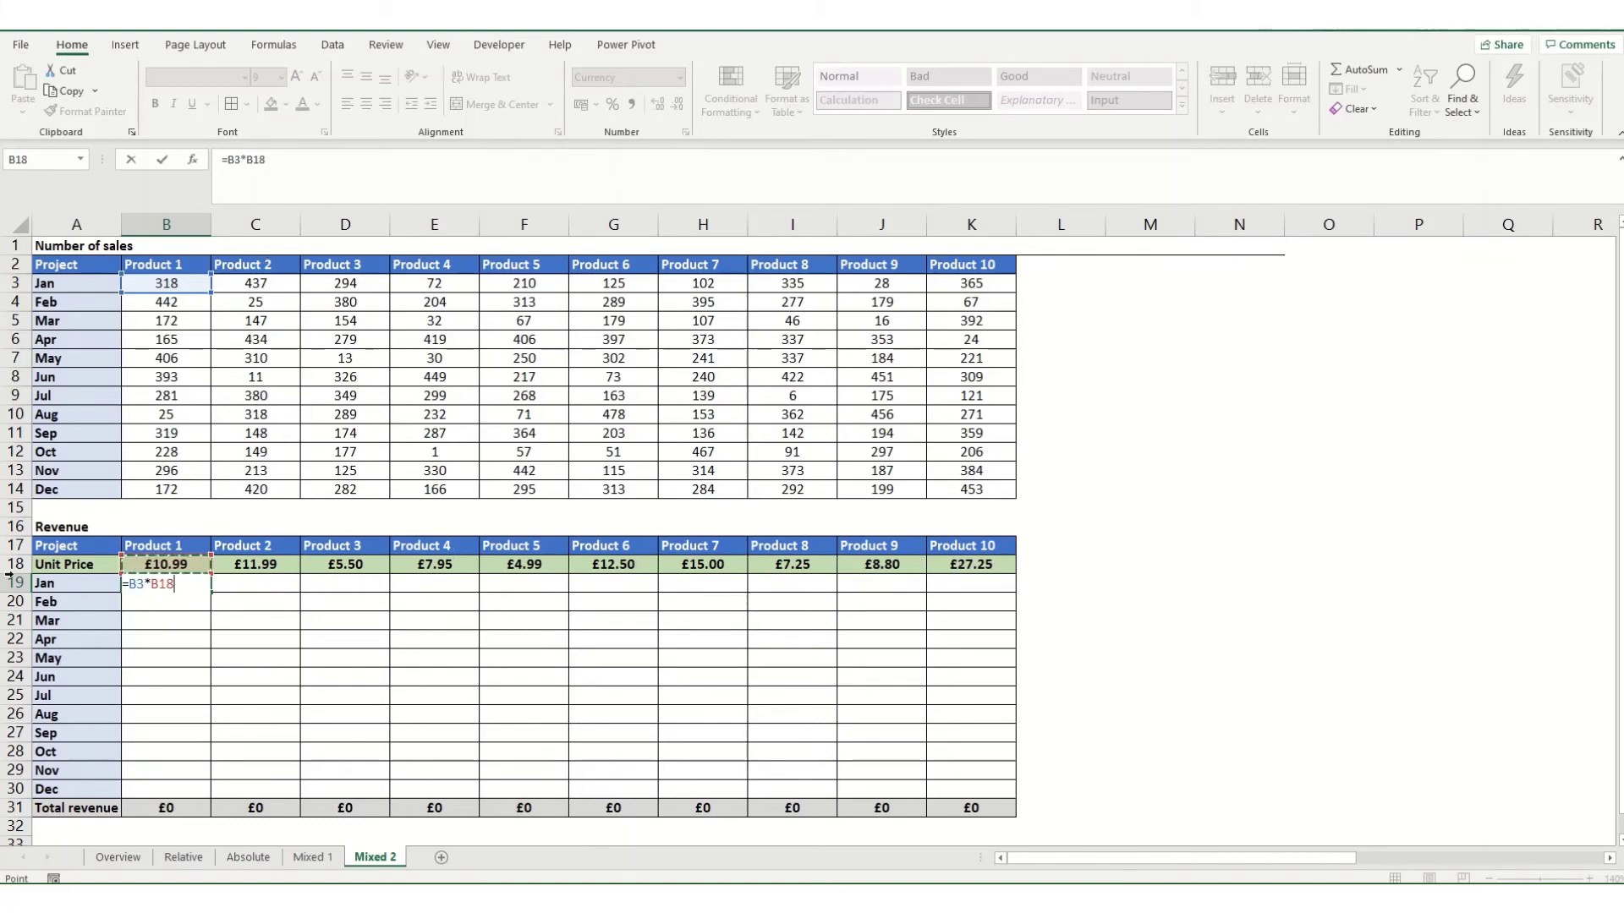
pyautogui.click(278, 164)
pyautogui.press('F4')
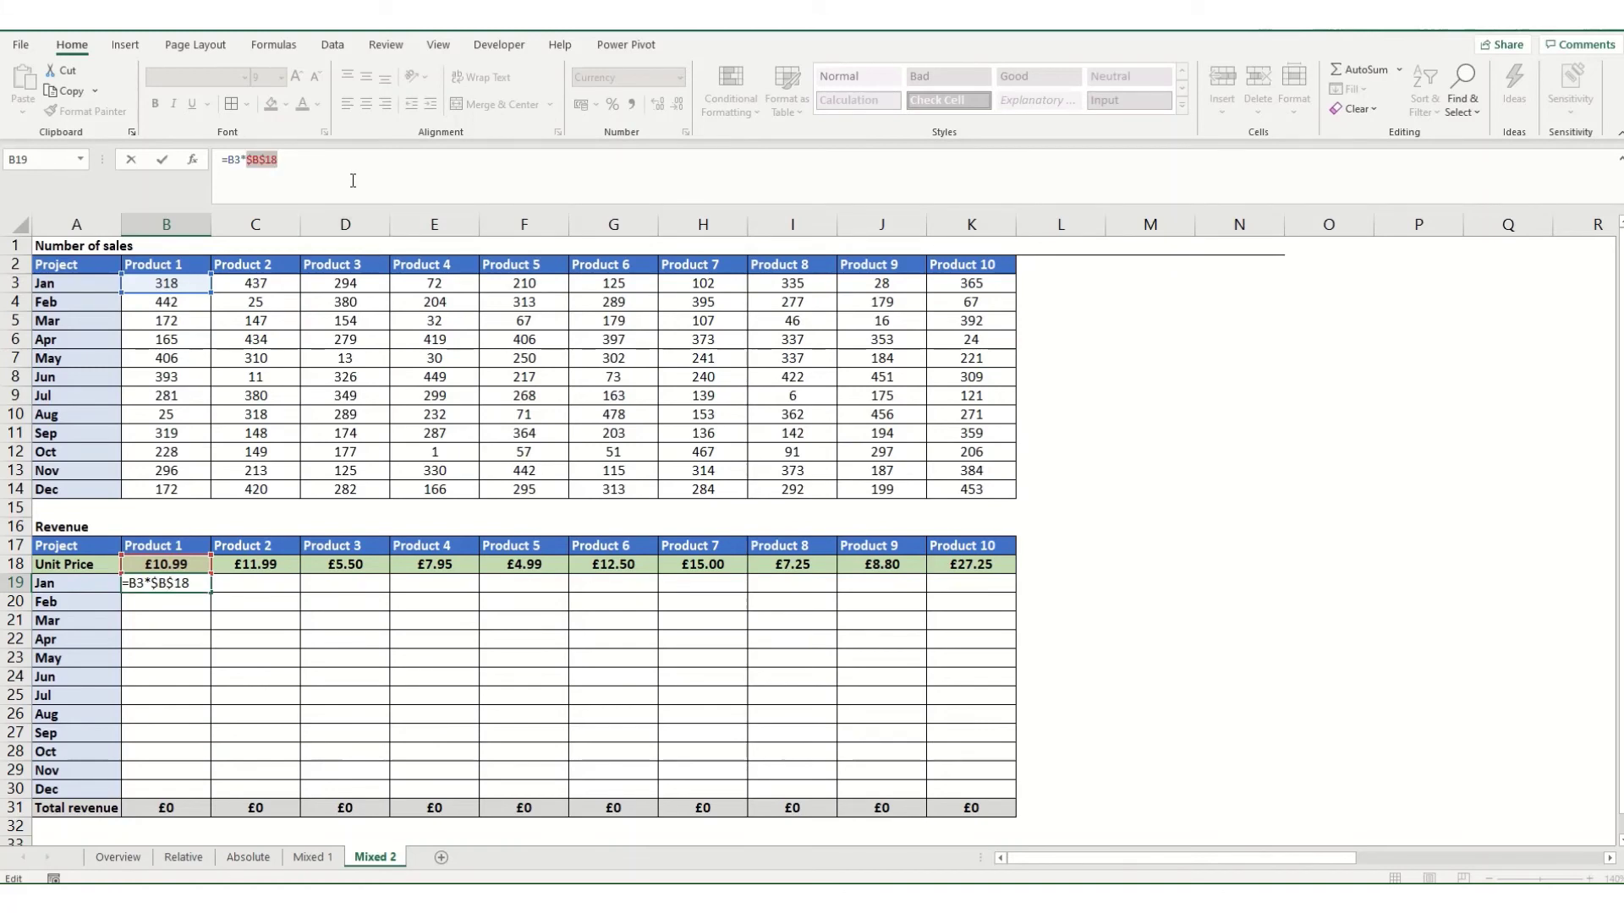
pyautogui.press('F4')
# - Commit B19 and fill it down to B30, checking B20's formula
pyautogui.press('Return')
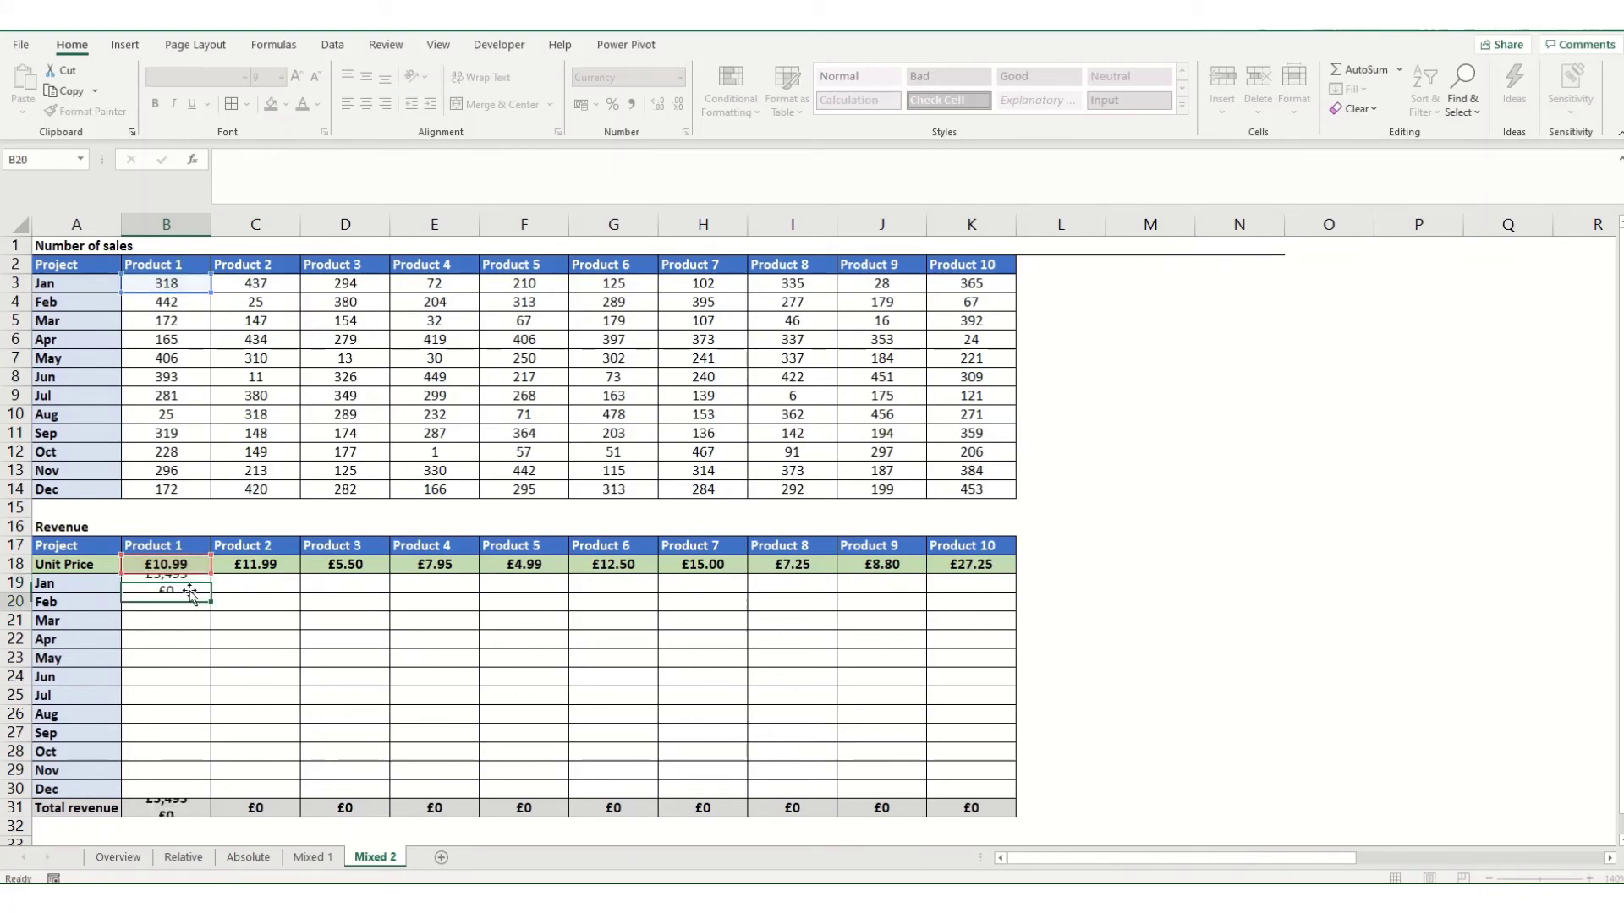
pyautogui.click(200, 584)
pyautogui.moveTo(211, 598); pyautogui.dragTo(204, 774)
pyautogui.click(166, 601)
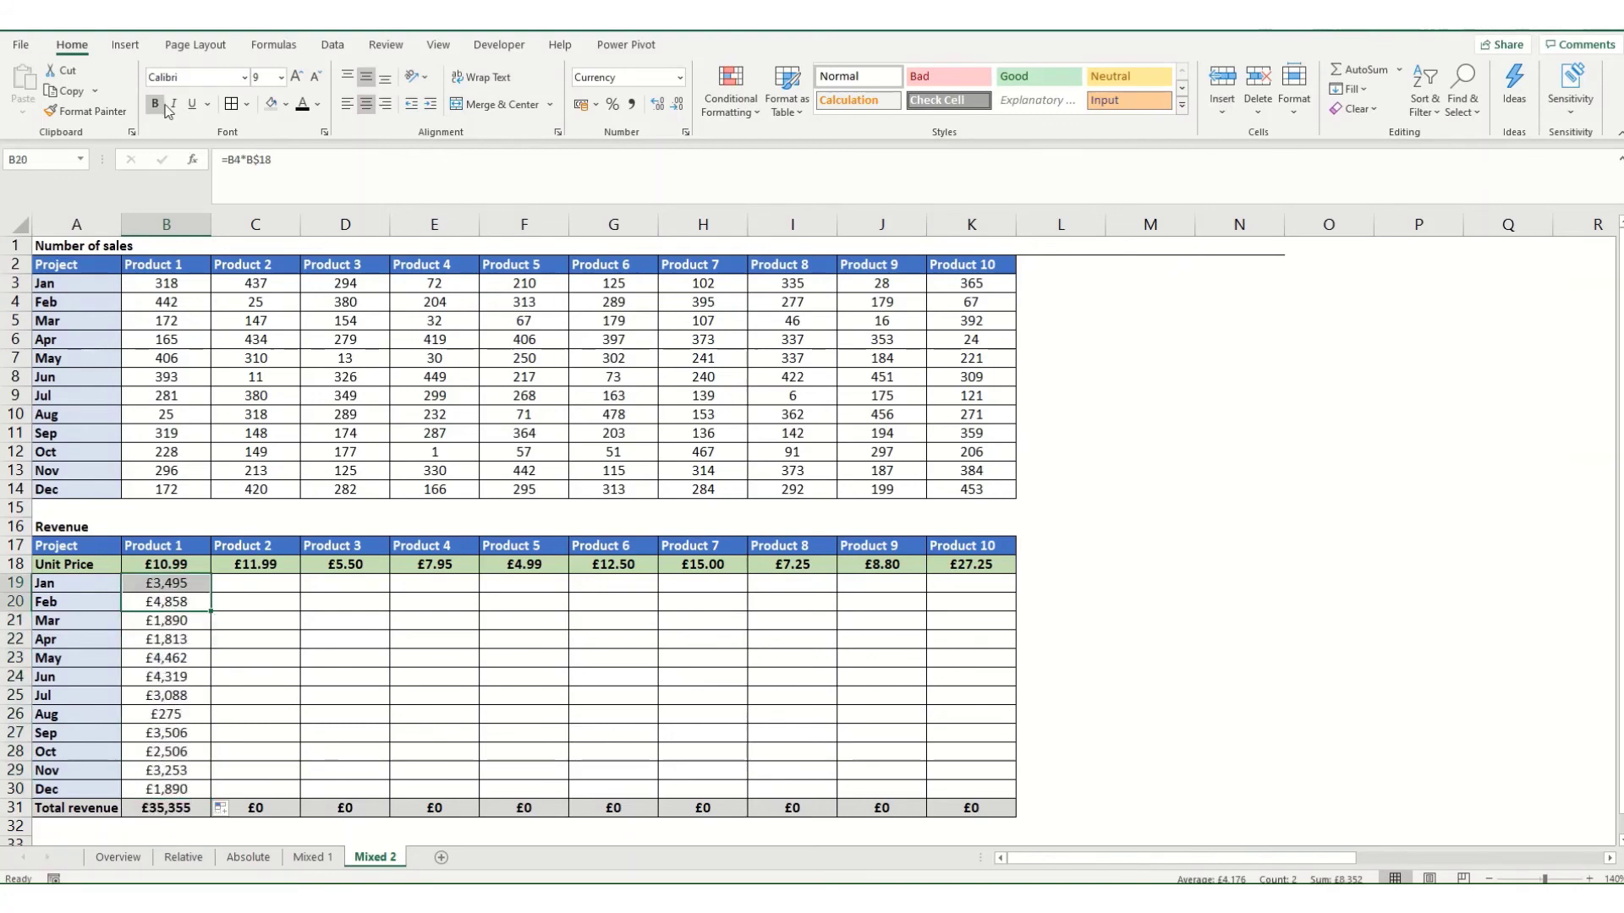
pyautogui.click(276, 195)
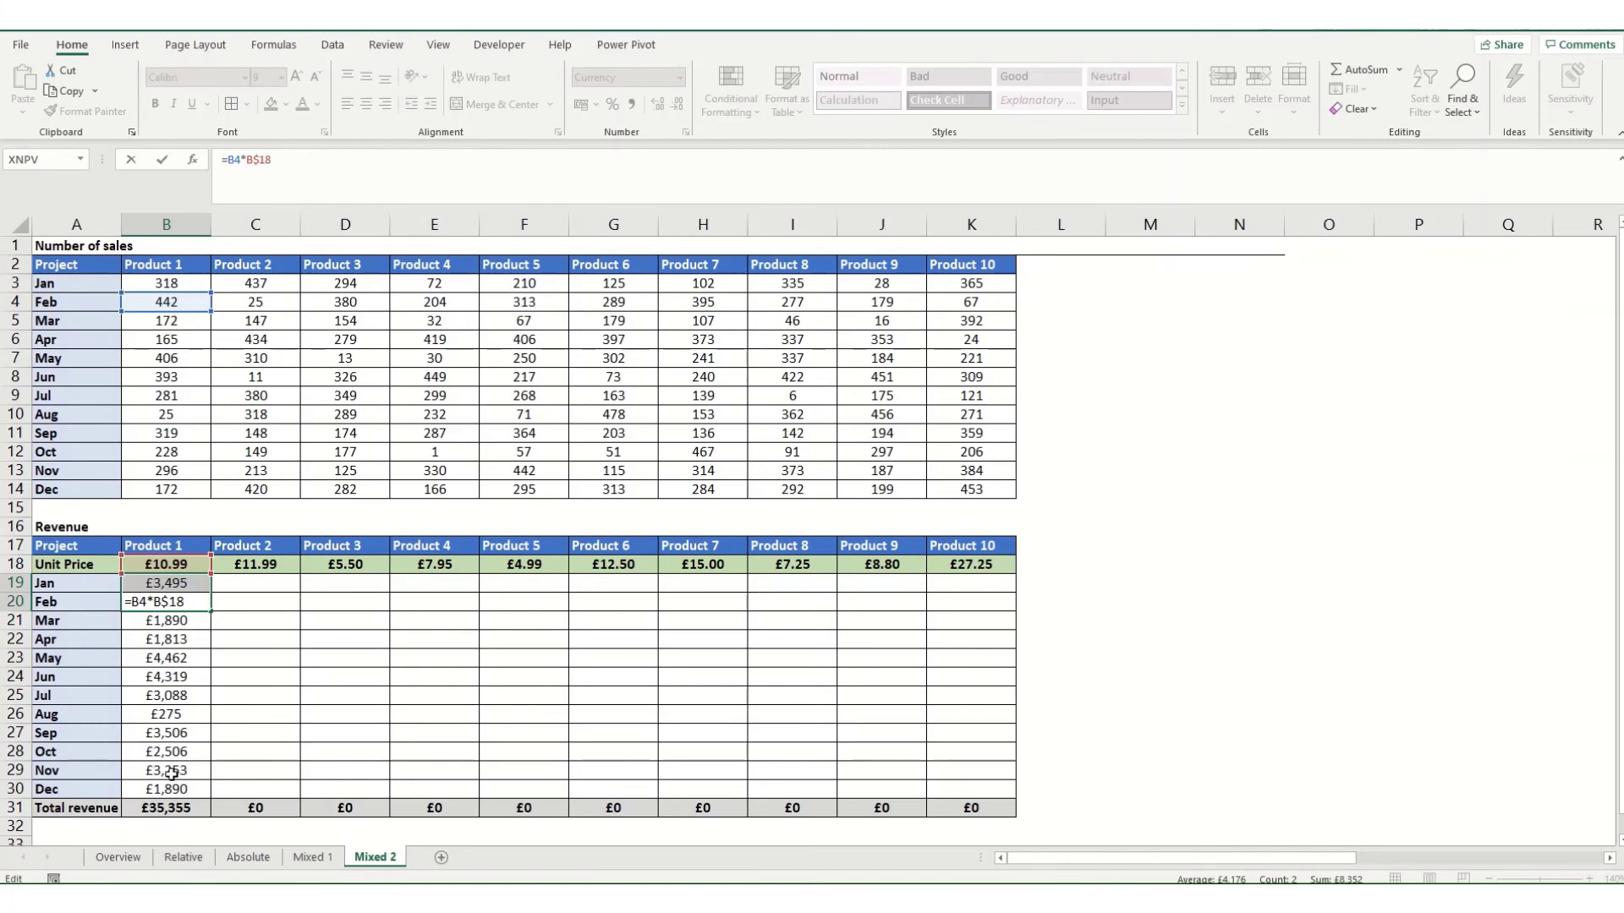
pyautogui.press('Escape')
# - Fill the revenue column right through column K and check K22's formula
pyautogui.moveTo(167, 583); pyautogui.dragTo(1008, 775)
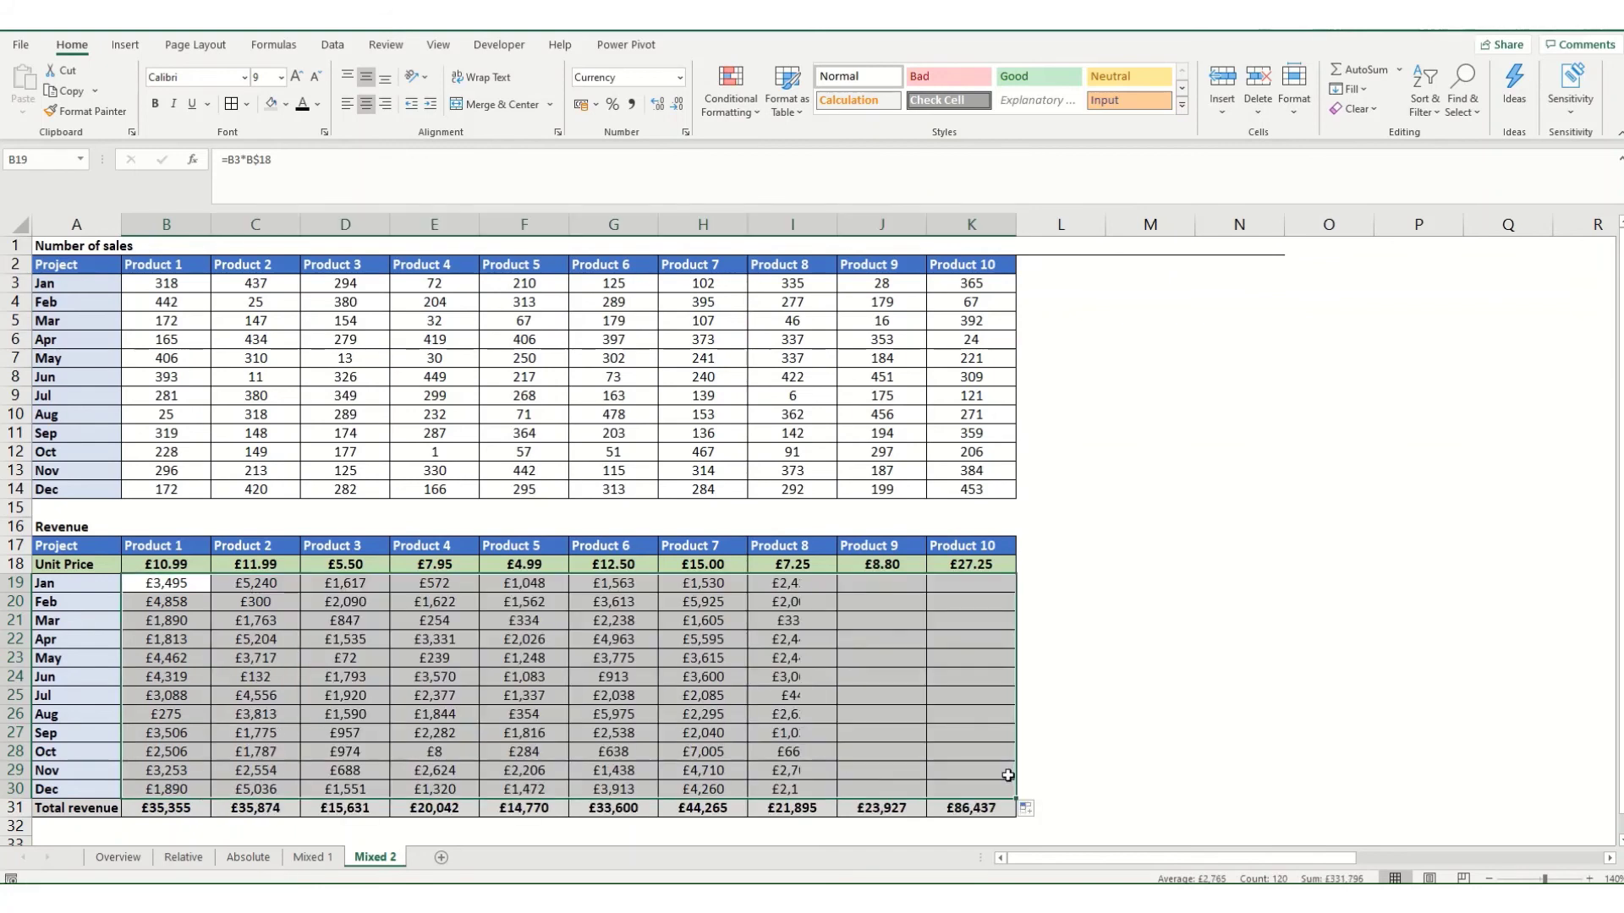
pyautogui.click(973, 639)
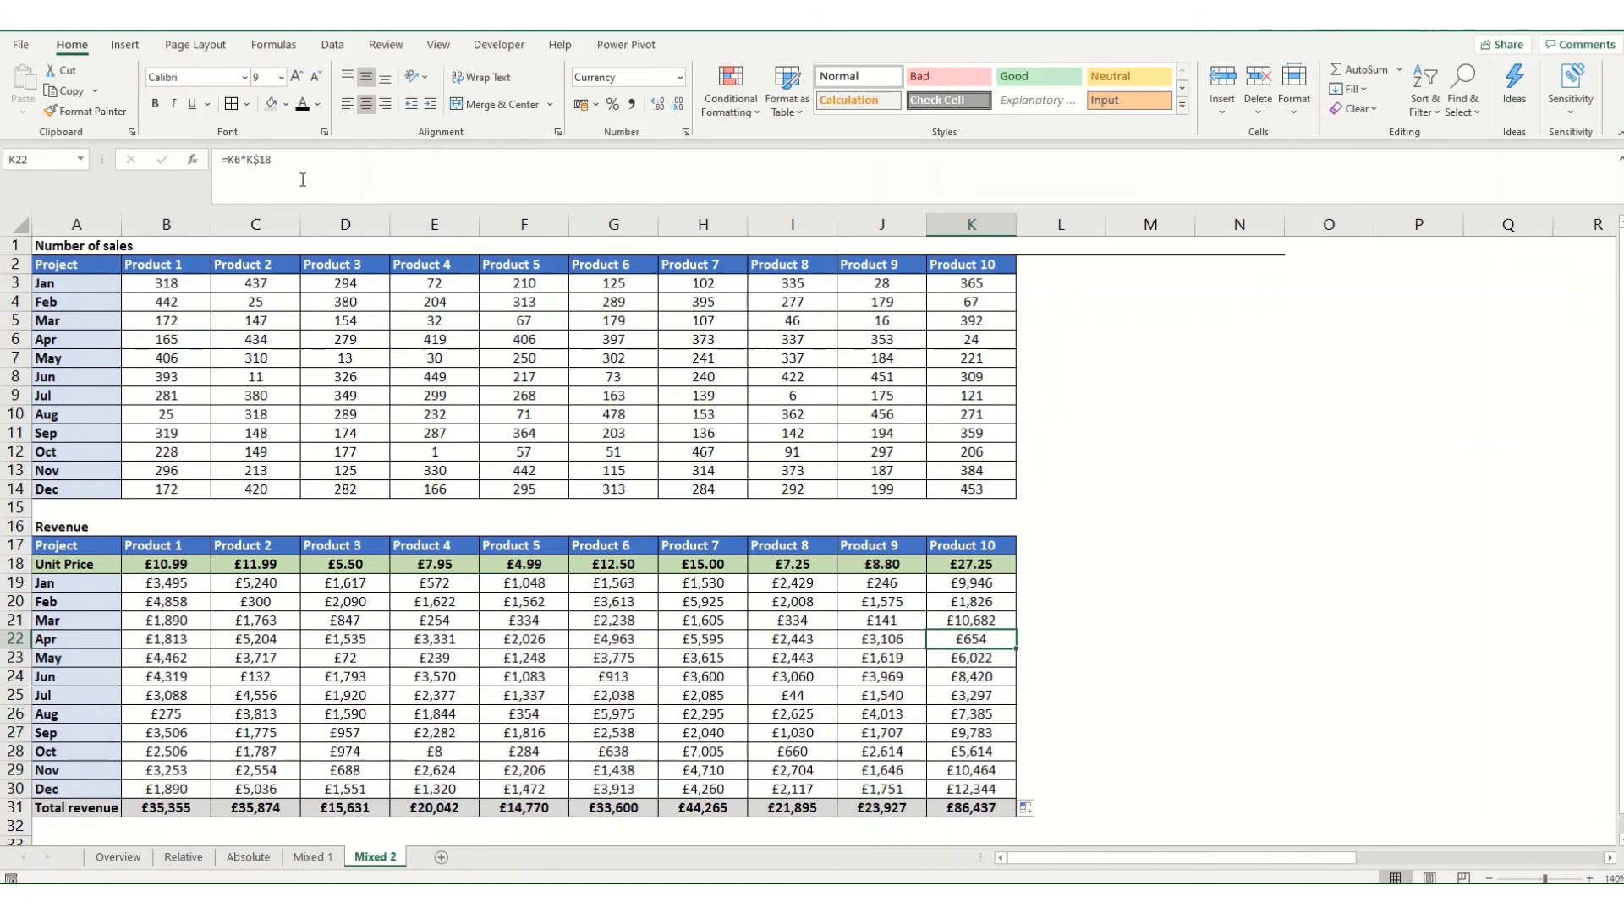
pyautogui.click(302, 180)
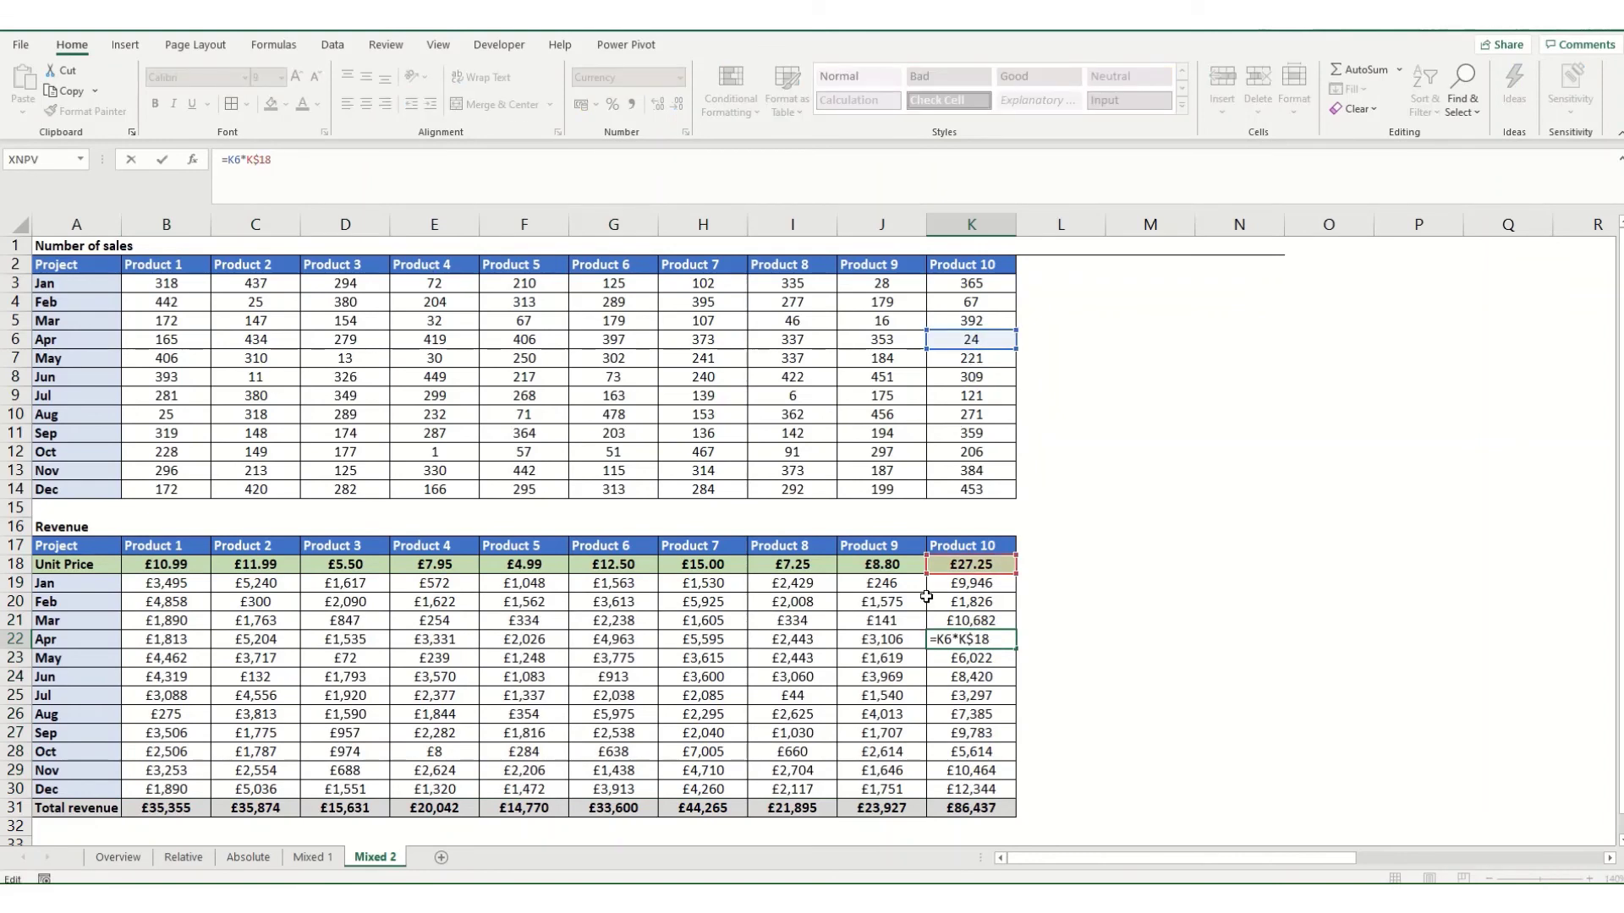
pyautogui.press('Return')
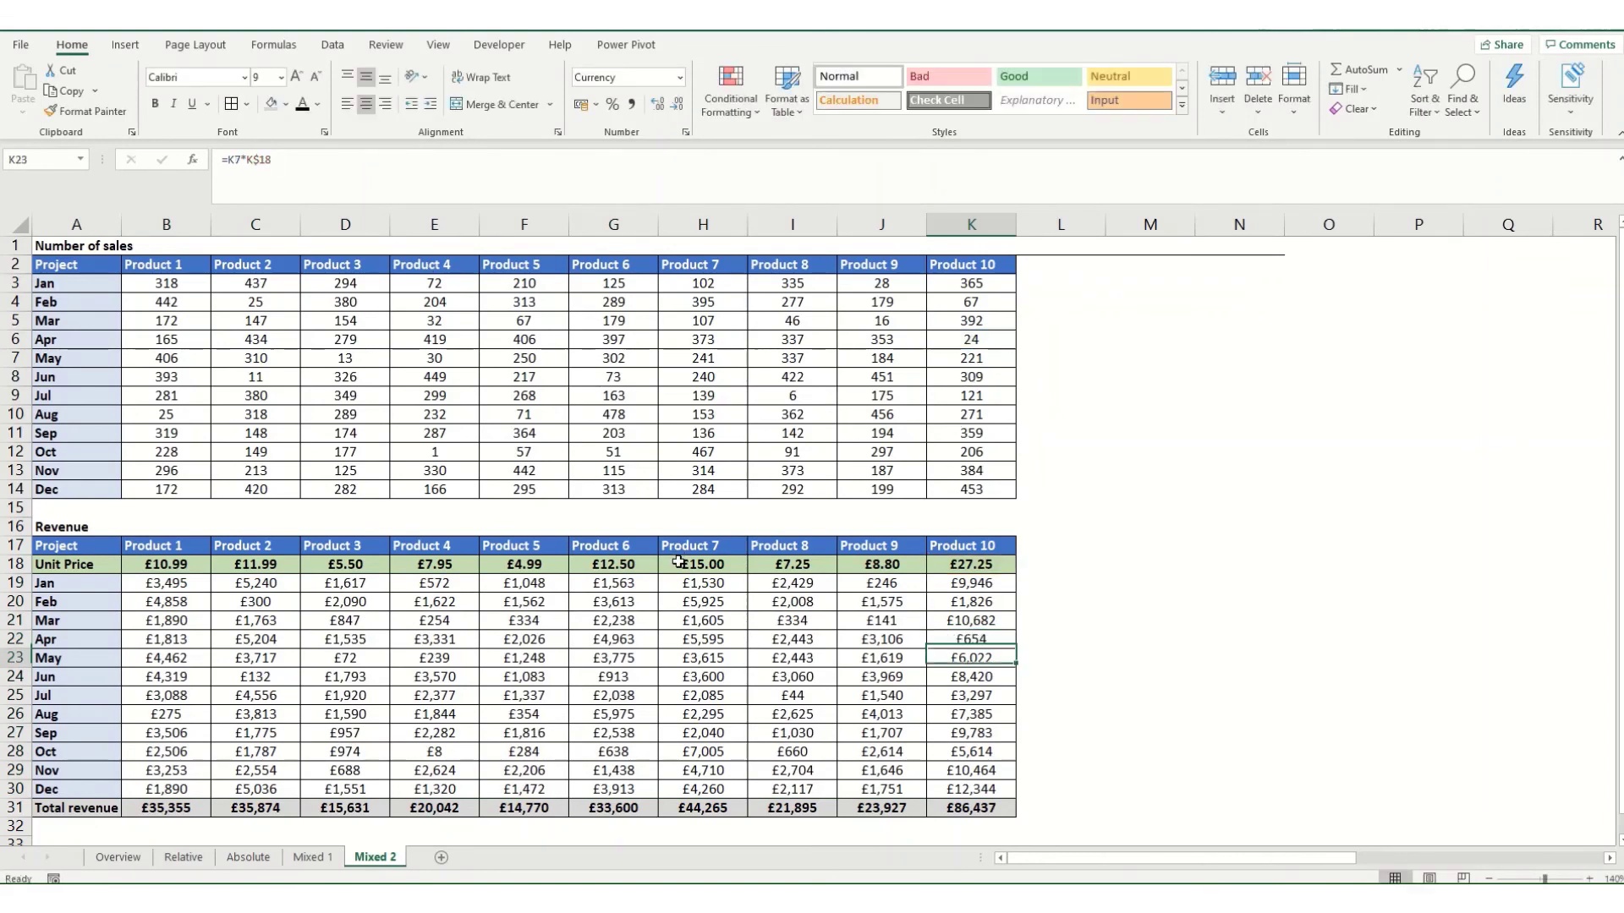